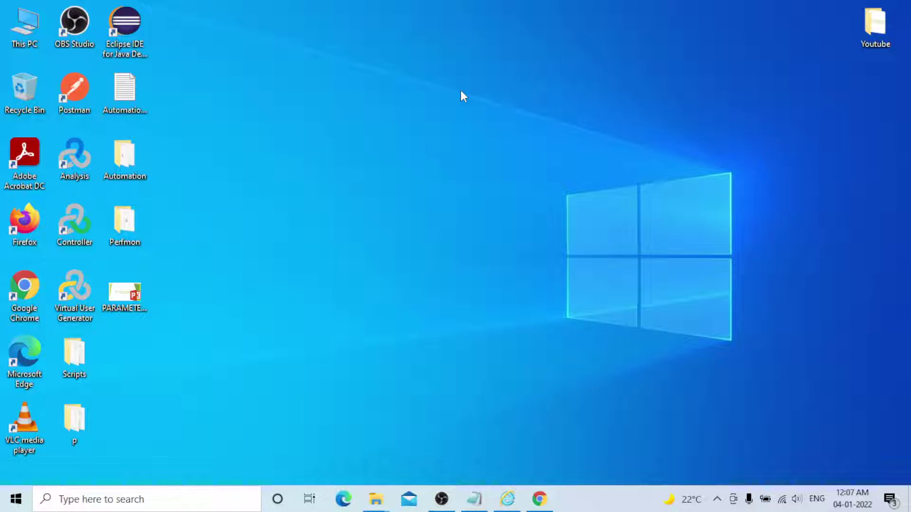
# Step: Launch ApacheJMeter.jar from the E:\apache-jmeter-5.4.1\apache-jmeter-5.4.1\bin folder in File Explorer
pyautogui.click(476, 500)
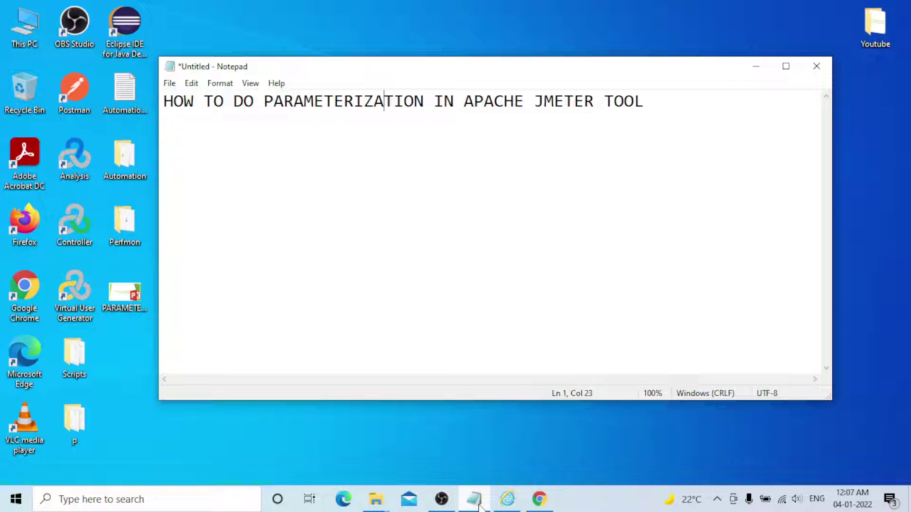
pyautogui.press('End')
pyautogui.click(756, 66)
pyautogui.moveTo(380, 502)
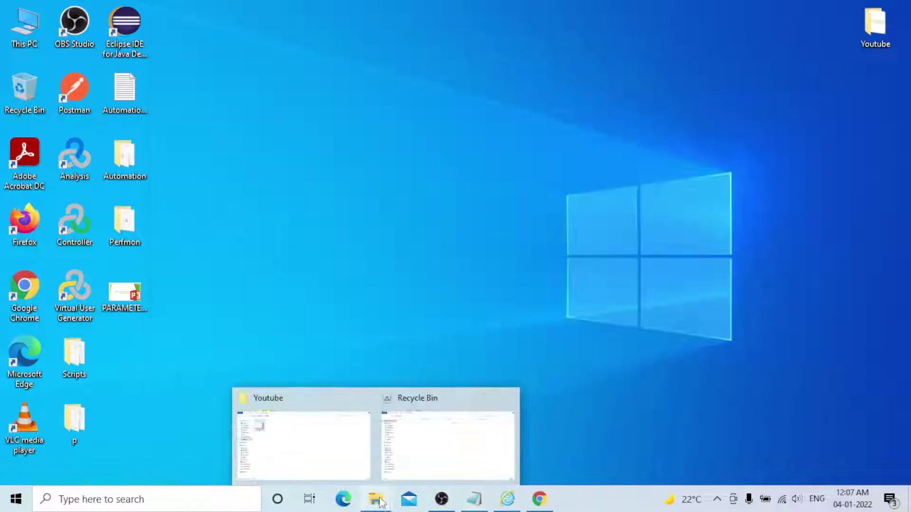
pyautogui.click(453, 413)
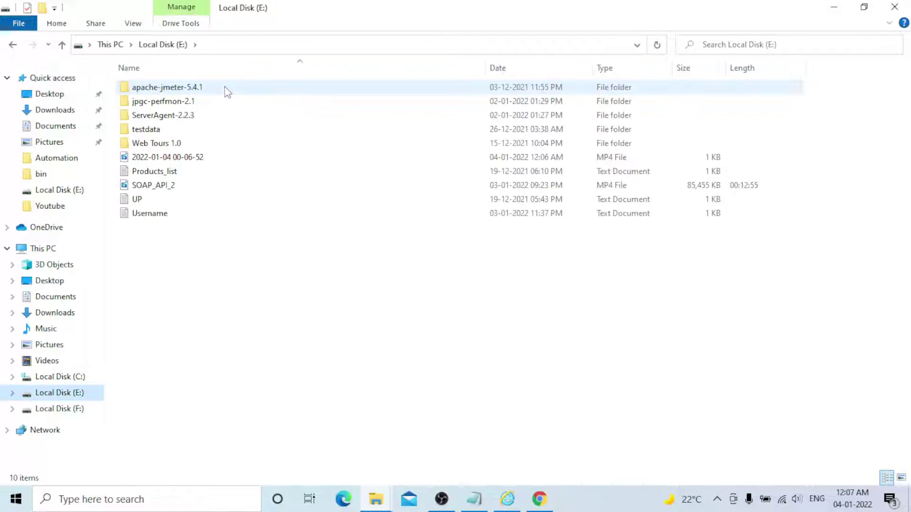
pyautogui.doubleClick(226, 90)
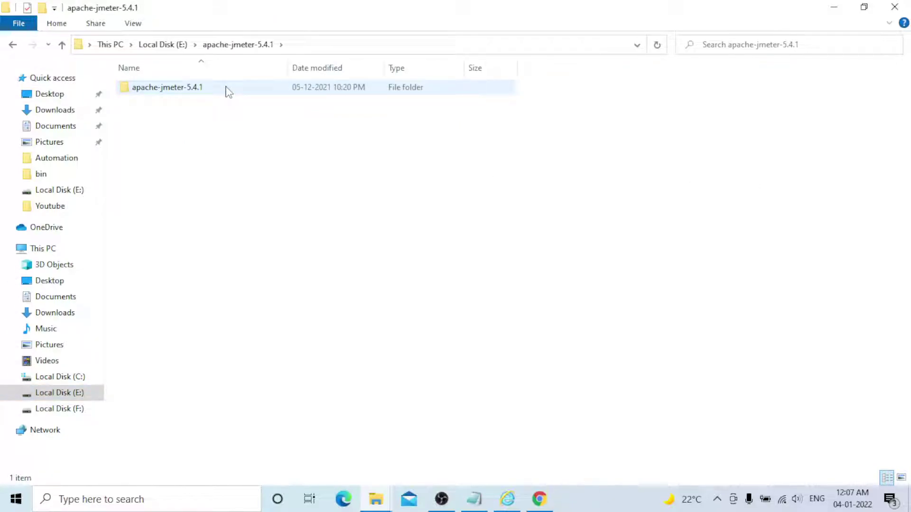
pyautogui.doubleClick(226, 89)
pyautogui.doubleClick(226, 90)
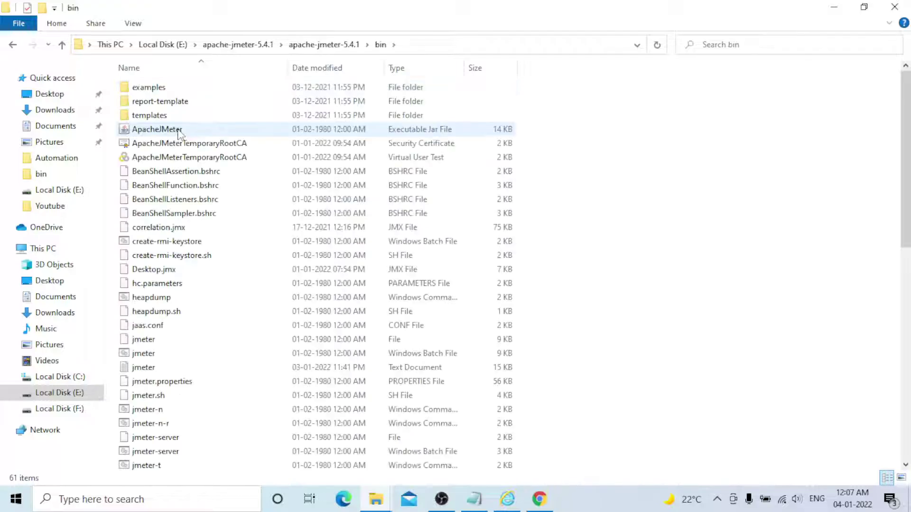
pyautogui.doubleClick(179, 132)
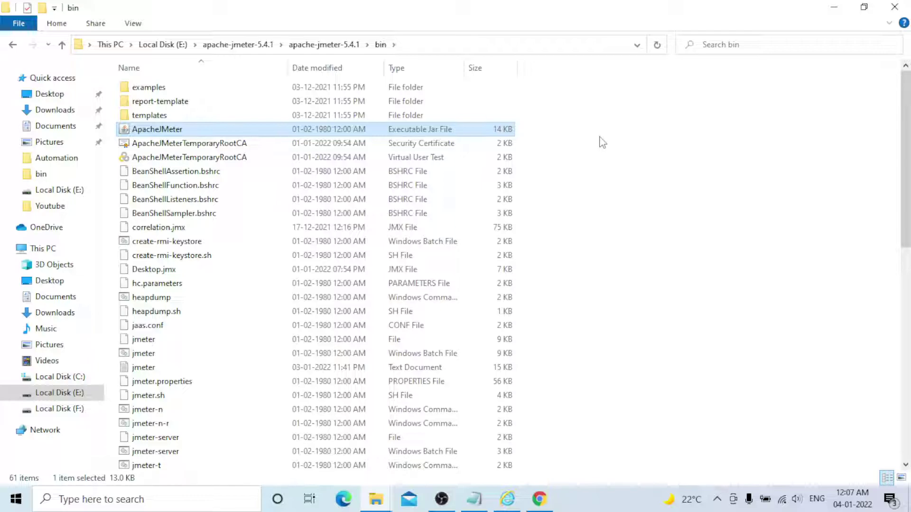
pyautogui.scroll(-1, 602, 304)
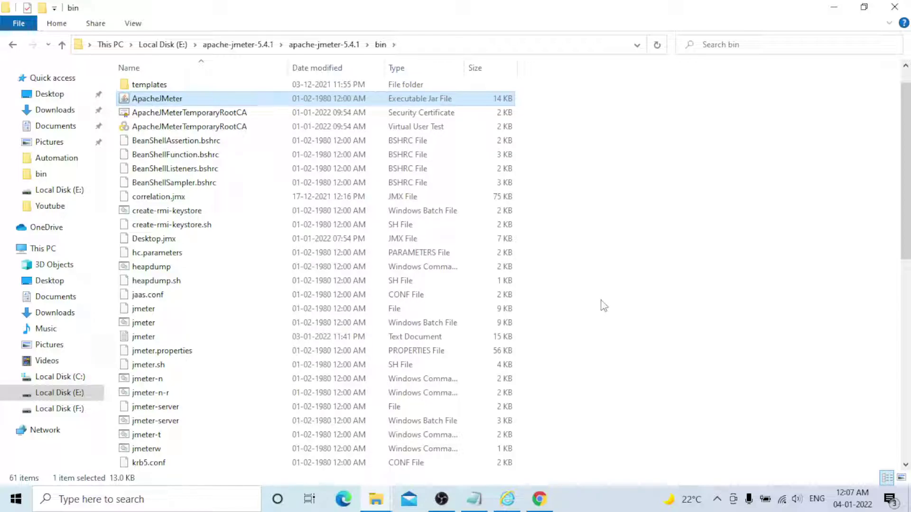
pyautogui.scroll(1, 599, 304)
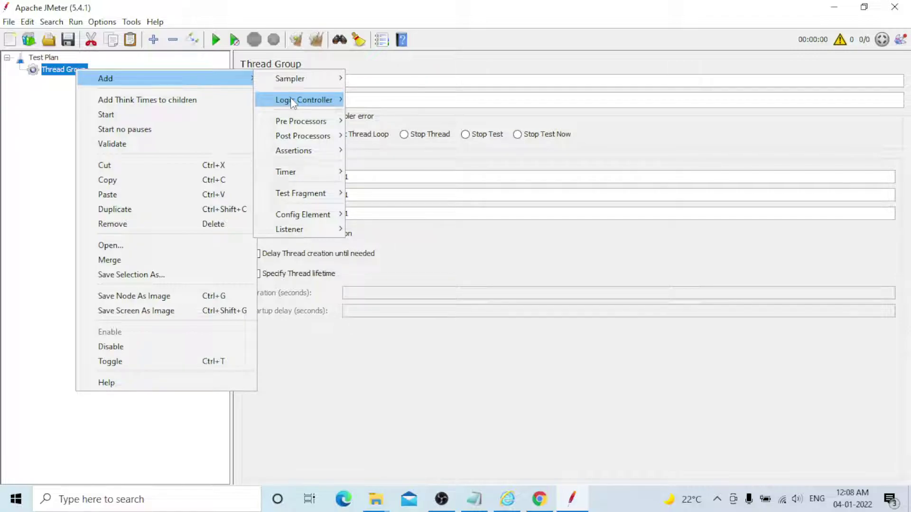
# Step: Add a Recording Controller under the Thread Group through its Add > Logic Controller menu
pyautogui.click(385, 275)
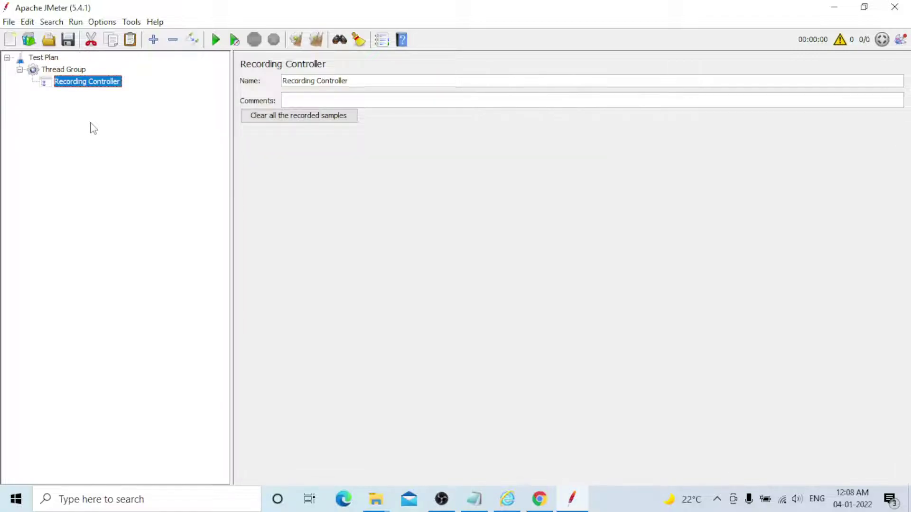
pyautogui.rightClick(75, 71)
pyautogui.moveTo(214, 79)
pyautogui.moveTo(302, 81)
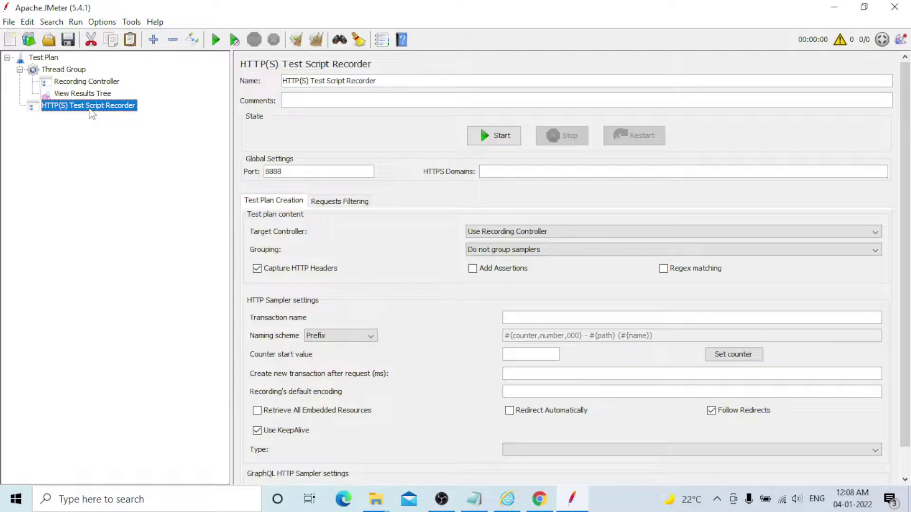
# Step: Change the HTTP(S) Test Script Recorder port from 8888 to 8080 and review its filtering and test plan settings
pyautogui.doubleClick(331, 175)
pyautogui.press('BackSpace')
pyautogui.write('8080')
pyautogui.click(327, 201)
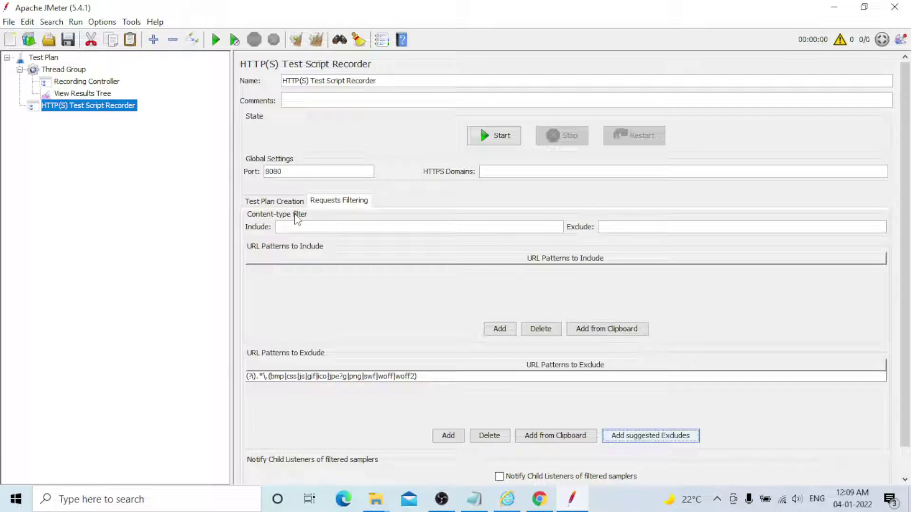
pyautogui.click(274, 201)
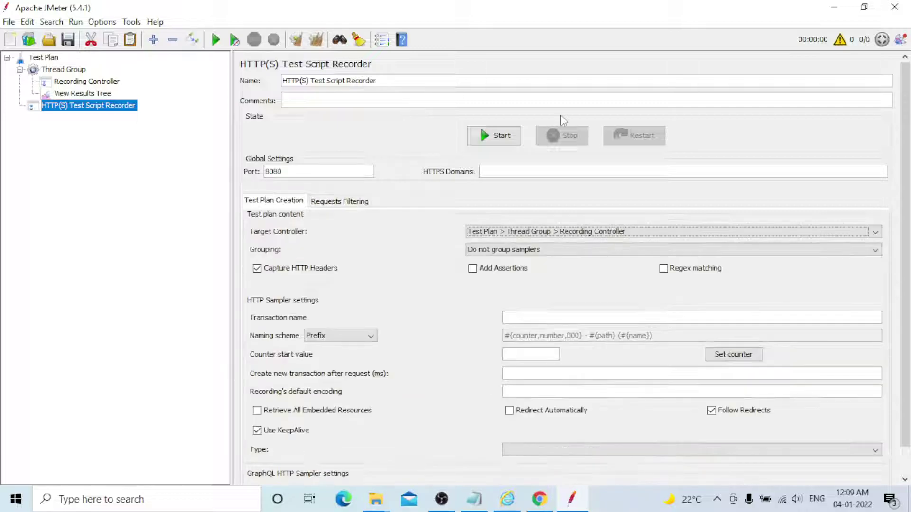
pyautogui.click(515, 485)
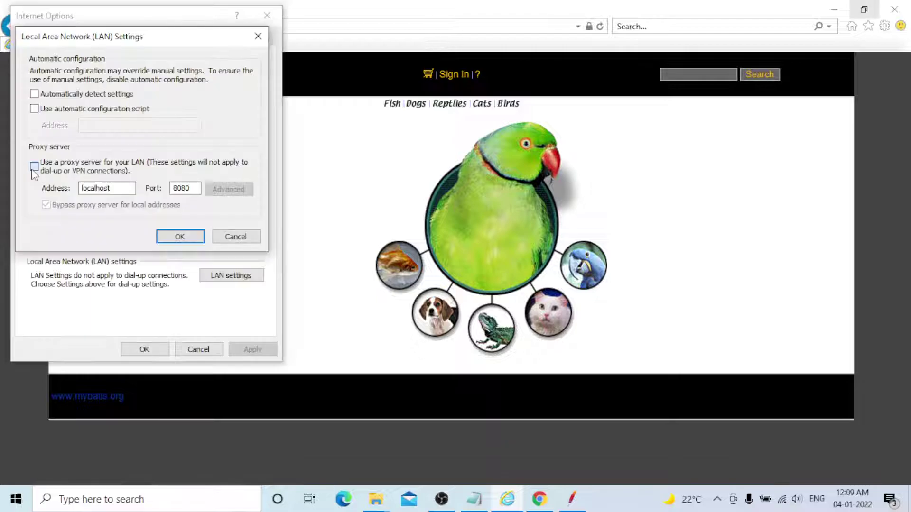
# Step: Turn on Internet Explorer's LAN proxy server at localhost:8080, then return to JMeter
pyautogui.click(35, 167)
pyautogui.click(33, 169)
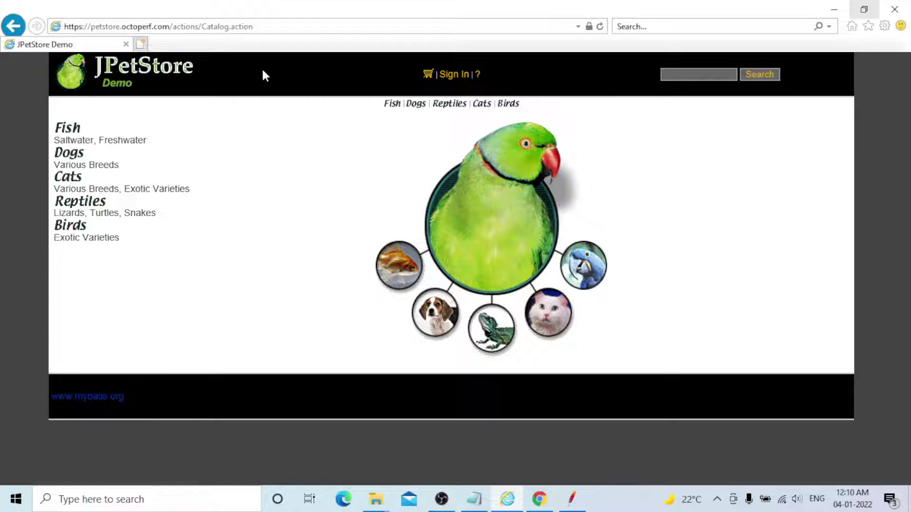
pyautogui.hotkey('alt', 'Tab')
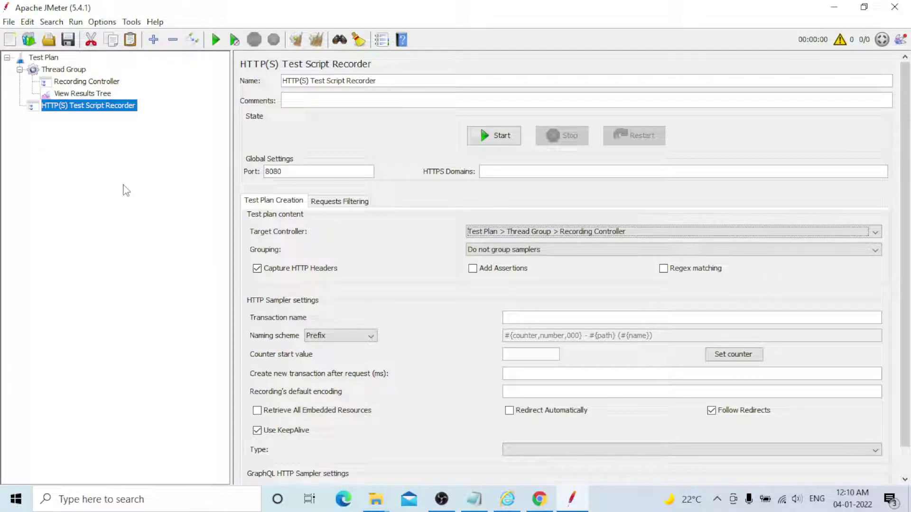
# Step: Start the HTTP(S) Test Script Recorder to capture browser traffic
pyautogui.click(494, 135)
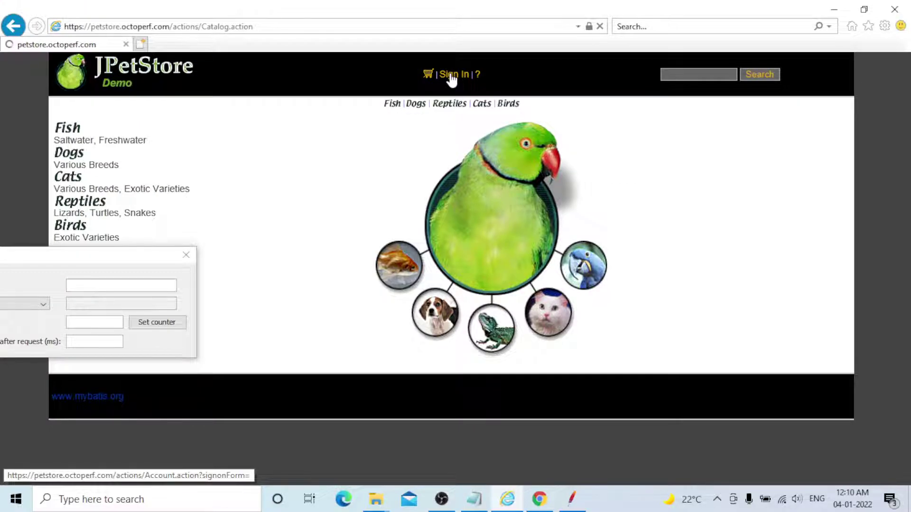
# Step: Log in to JPetStore with the demo account's username and password, then sign out
pyautogui.click(443, 162)
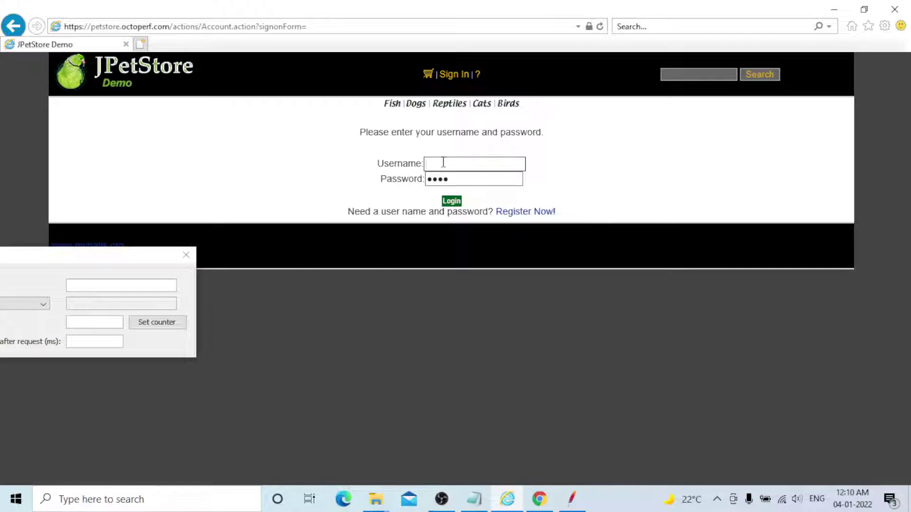
pyautogui.write('j')
pyautogui.write('2ee')
pyautogui.click(451, 201)
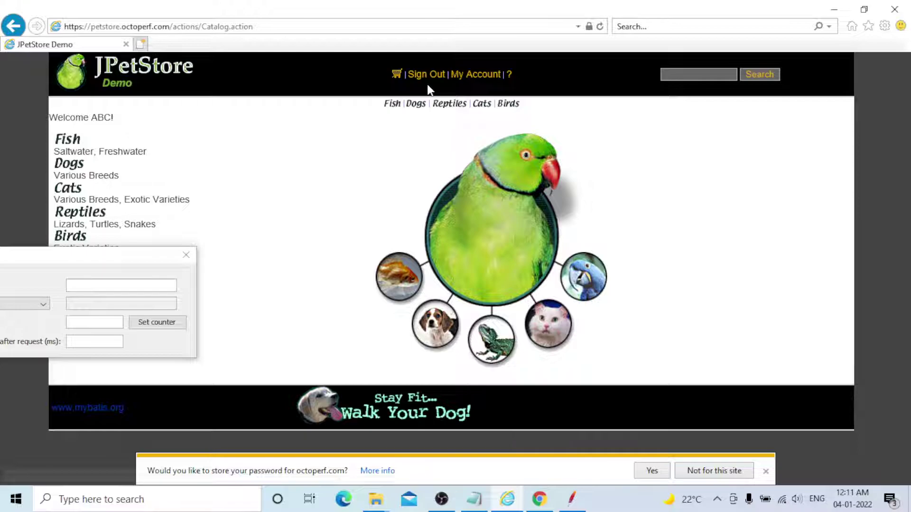
pyautogui.click(427, 76)
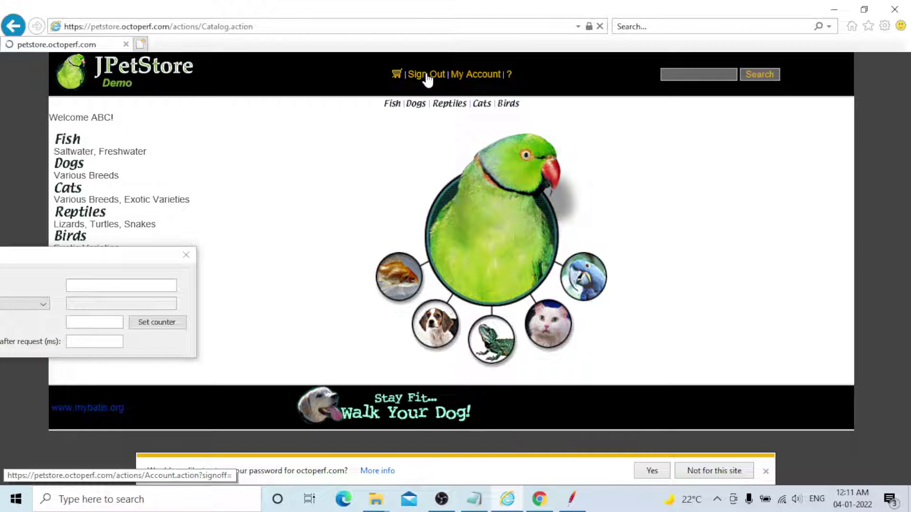
pyautogui.hotkey('alt', 'Tab')
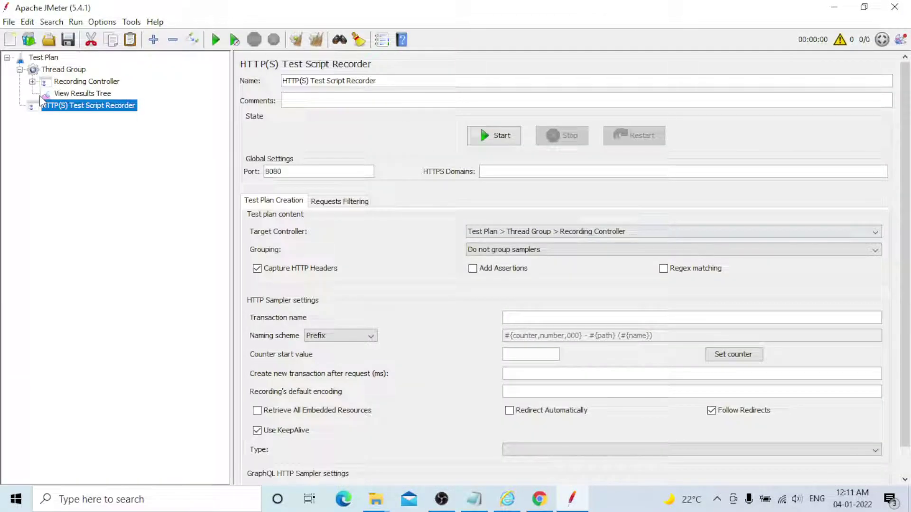
# Step: Expand the Recording Controller and inspect the login POST /actions/Account.action-3 username and password parameters
pyautogui.click(32, 81)
pyautogui.click(108, 93)
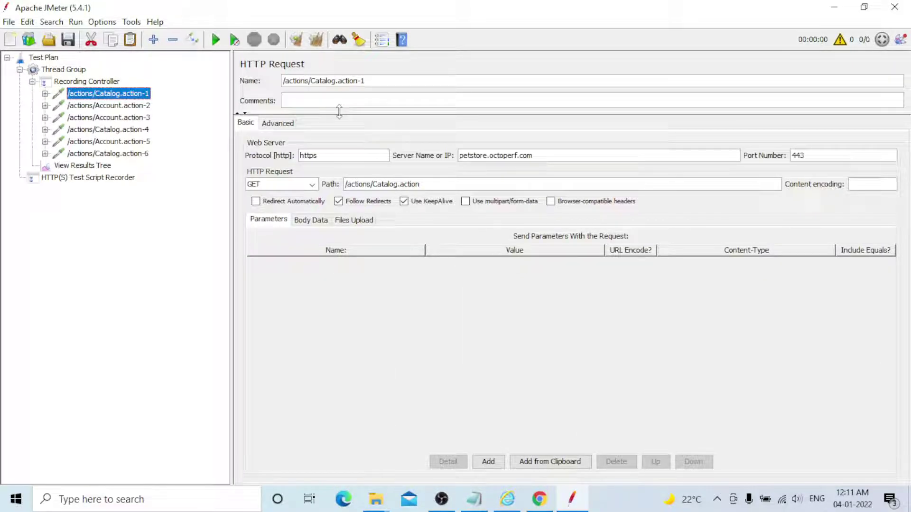
pyautogui.click(109, 117)
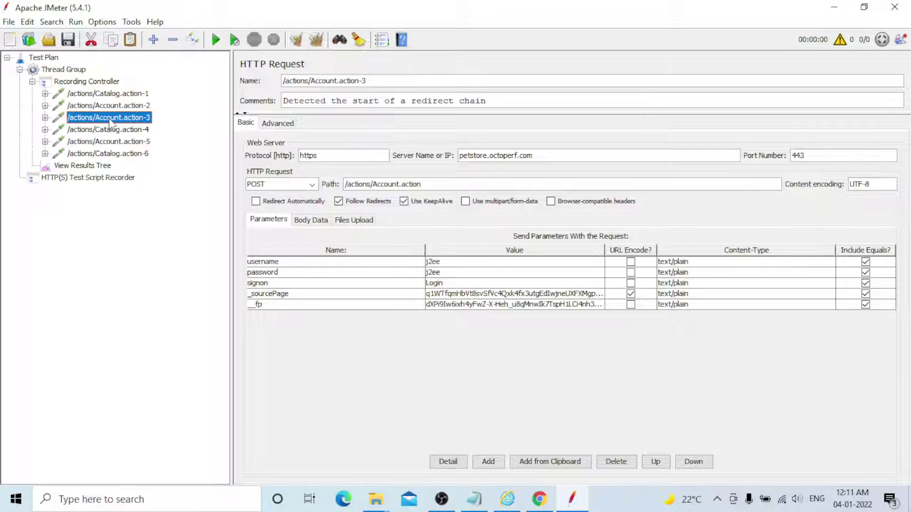
pyautogui.hotkey('alt', 'Tab')
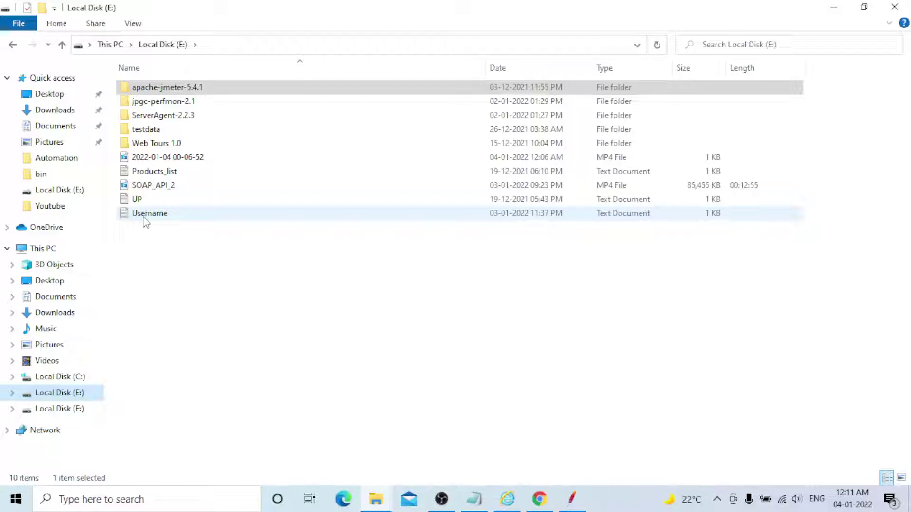
# Step: Open Username.txt from drive E: in Notepad to check its username,password header and login rows
pyautogui.doubleClick(147, 213)
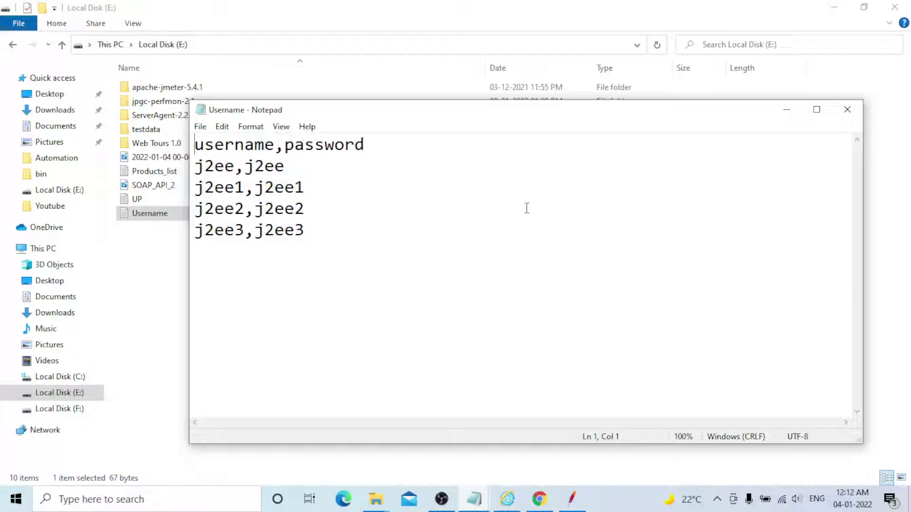
pyautogui.hotkey('alt', 'Tab')
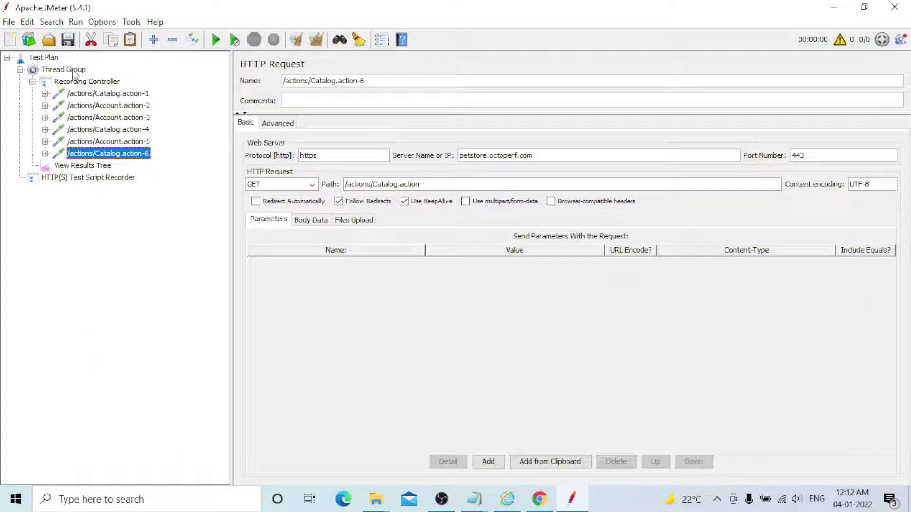
# Step: Select the Thread Group and open its Add > Config Element menu for a CSV Data Set Config
pyautogui.click(74, 74)
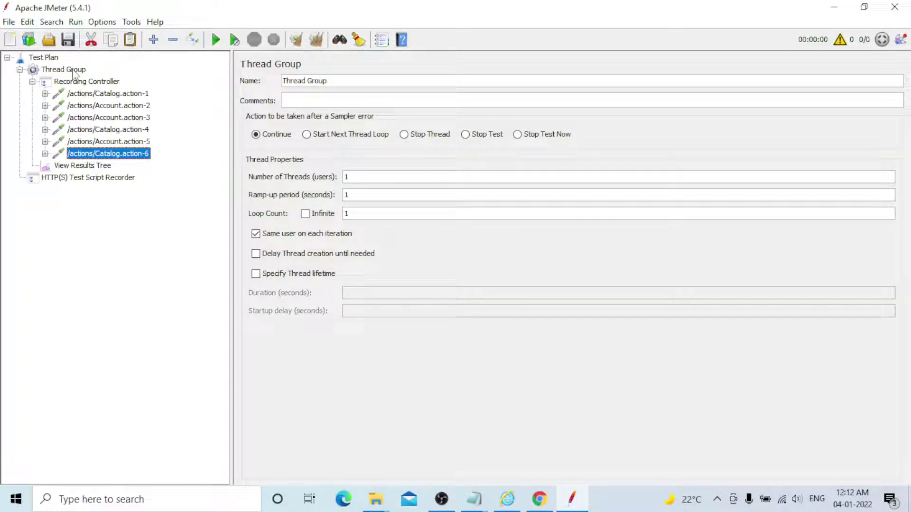
pyautogui.rightClick(73, 73)
pyautogui.moveTo(119, 78)
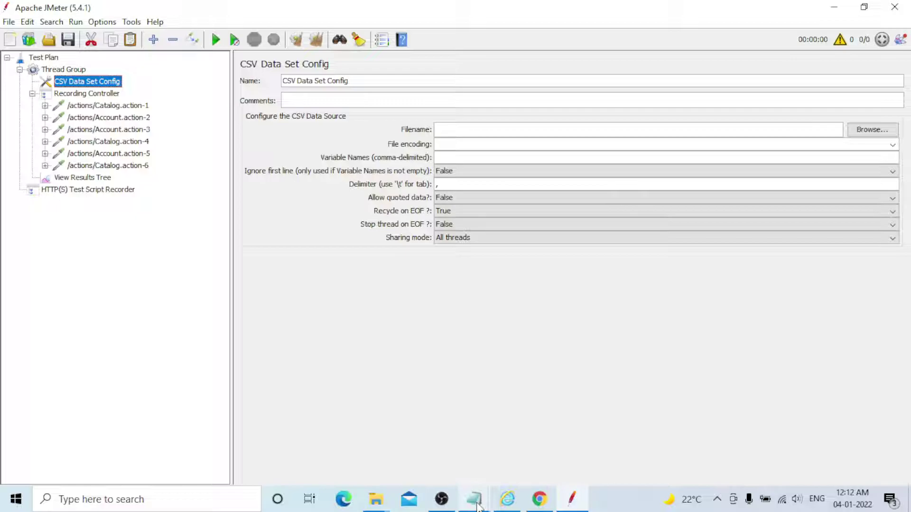
# Step: Review the Username.txt header line in Notepad, then close the file
pyautogui.click(474, 499)
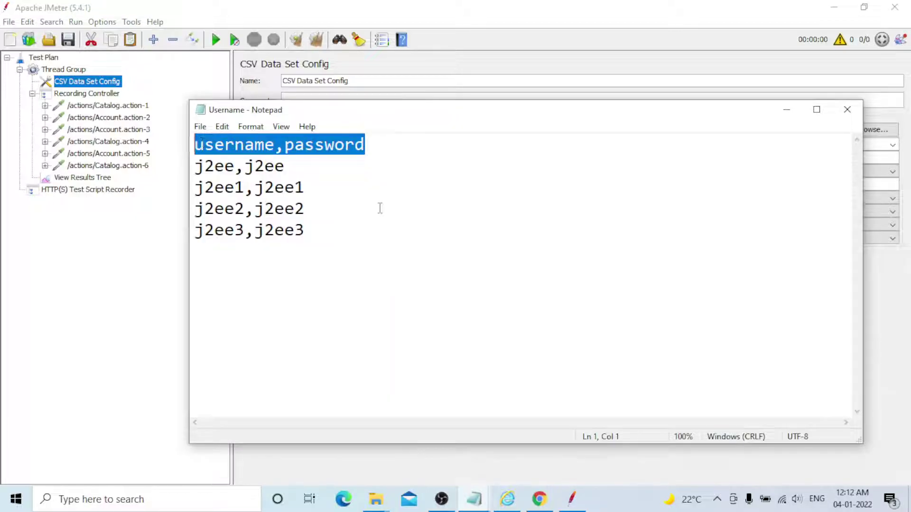
pyautogui.hotkey('ctrl', 'End')
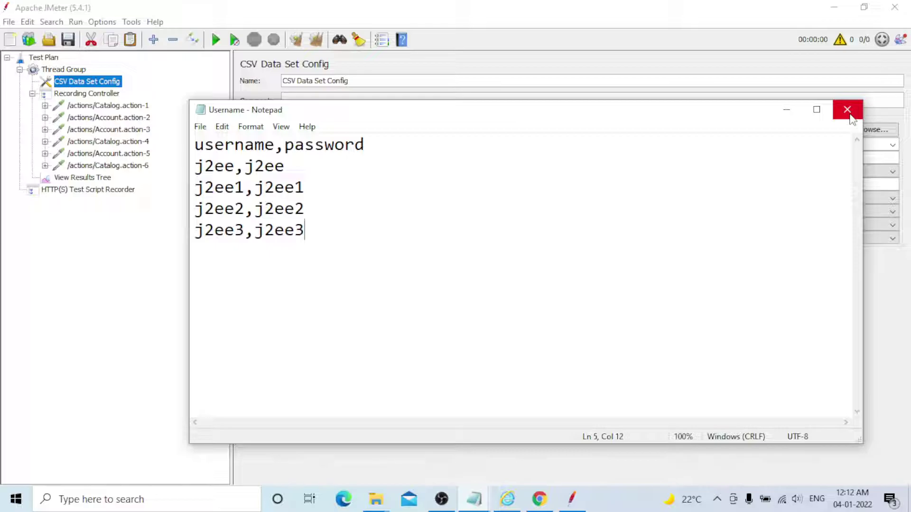
pyautogui.click(847, 110)
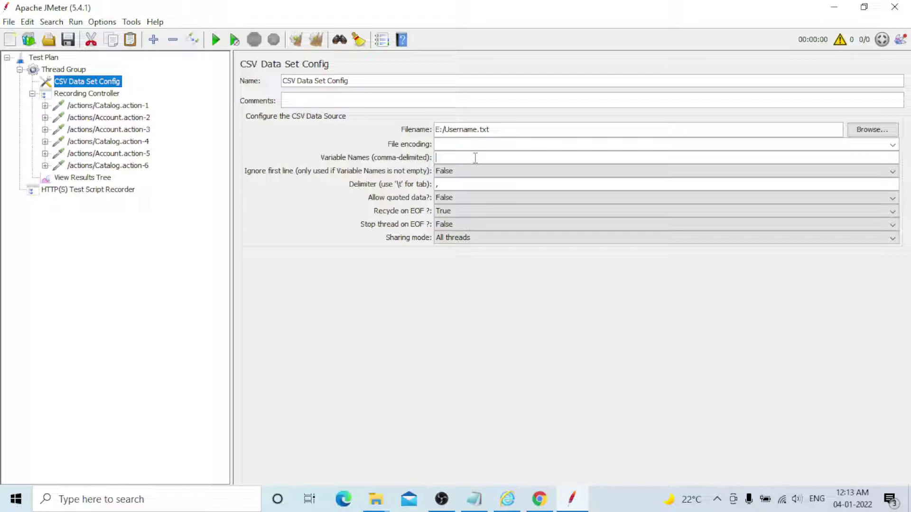
# Step: Paste username,password into the CSV data set's Variable Names field and bring the Username file back
pyautogui.hotkey('ctrl', 'v')
pyautogui.click(469, 145)
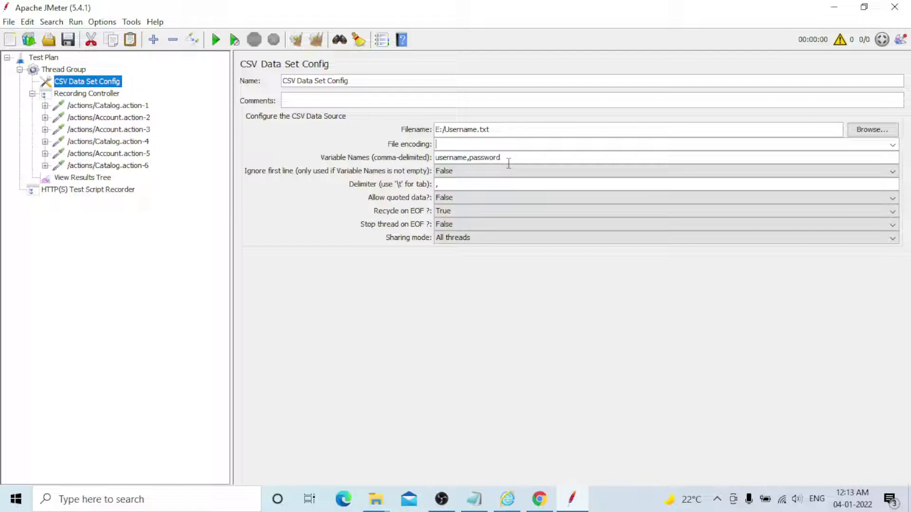
pyautogui.click(477, 502)
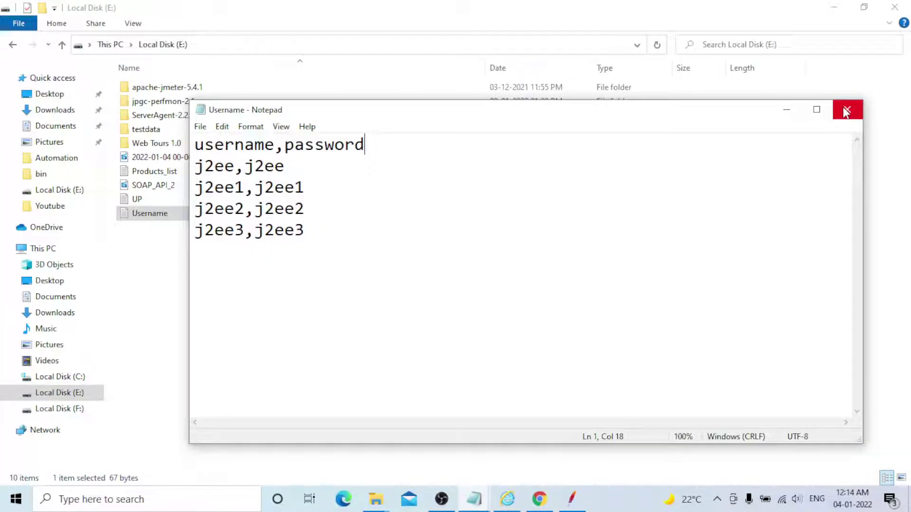
# Step: Close the Username file in Notepad to get back to JMeter
pyautogui.click(846, 110)
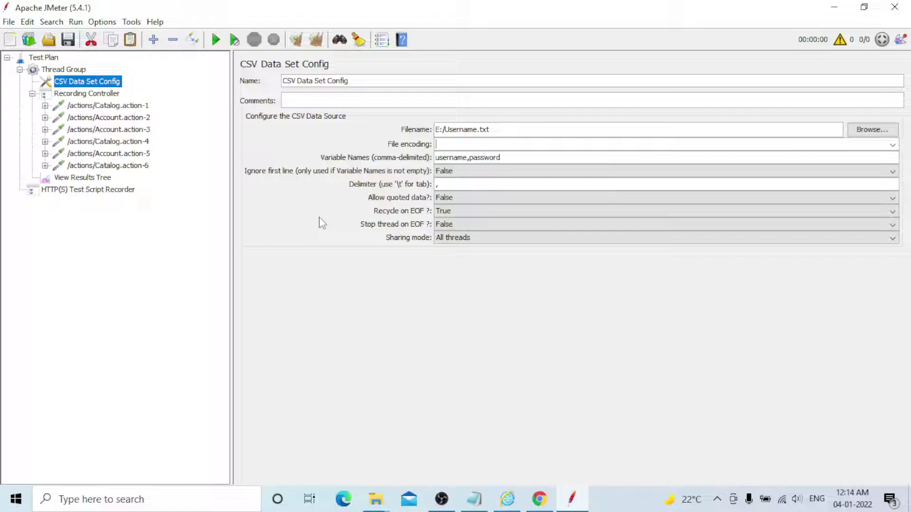
# Step: Read the explanation of the CSV data set's Ignore first line option
pyautogui.moveTo(251, 180)
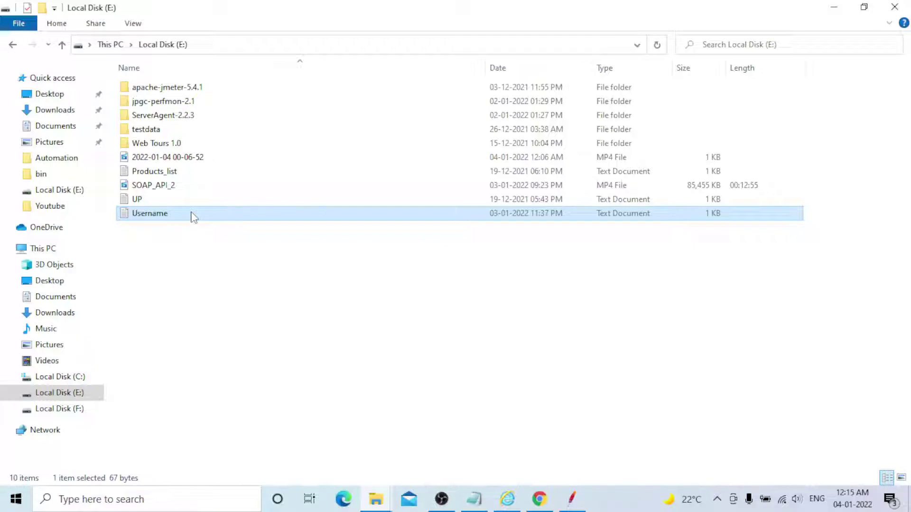
# Step: Reopen Username.txt, select its username,password header line, and return to JMeter
pyautogui.doubleClick(194, 216)
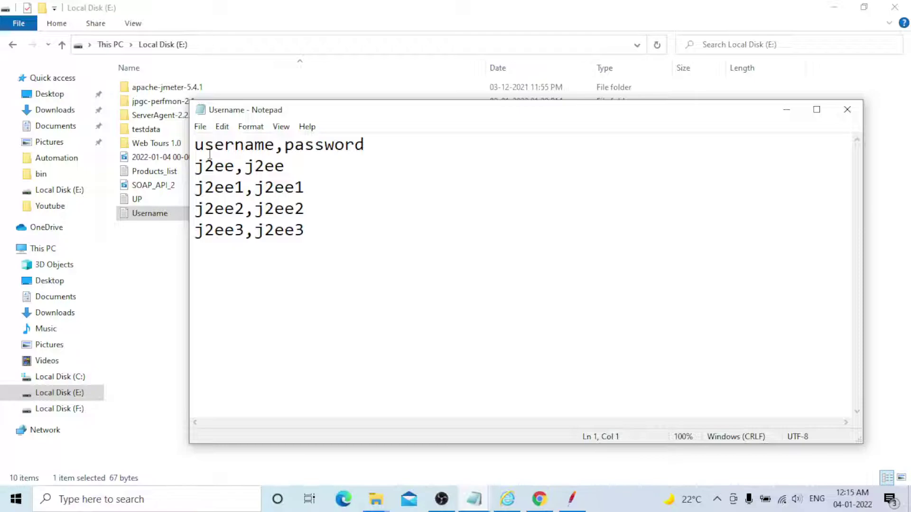
pyautogui.moveTo(195, 144); pyautogui.dragTo(373, 146)
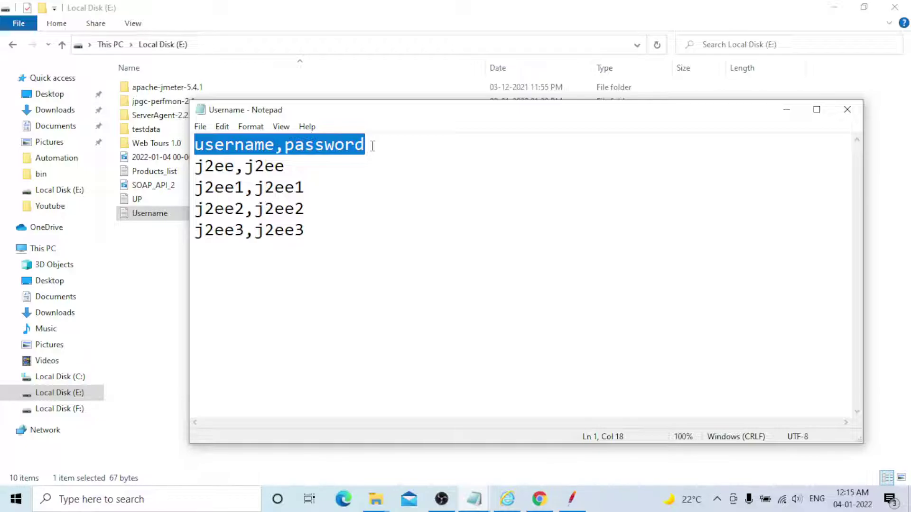
pyautogui.hotkey('alt', 'Tab')
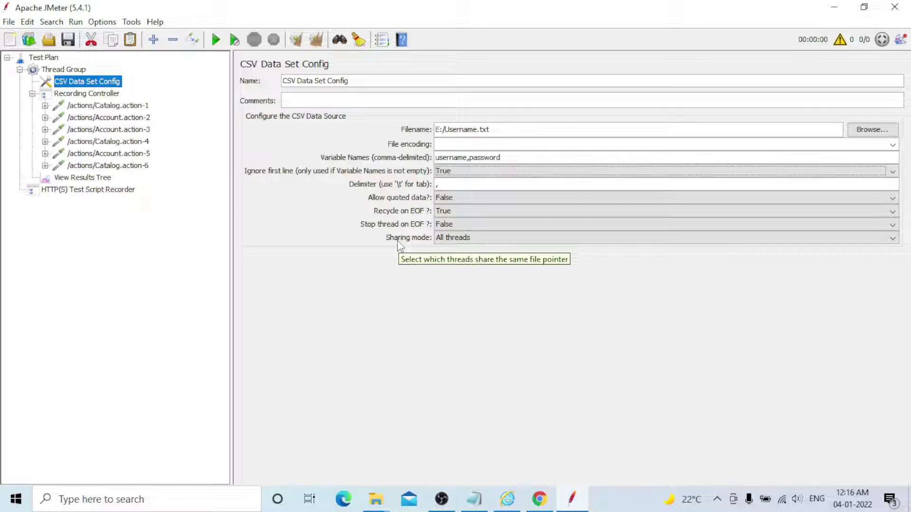
# Step: Reselect the CSV Data Set Config and show its Sharing mode choices
pyautogui.click(62, 70)
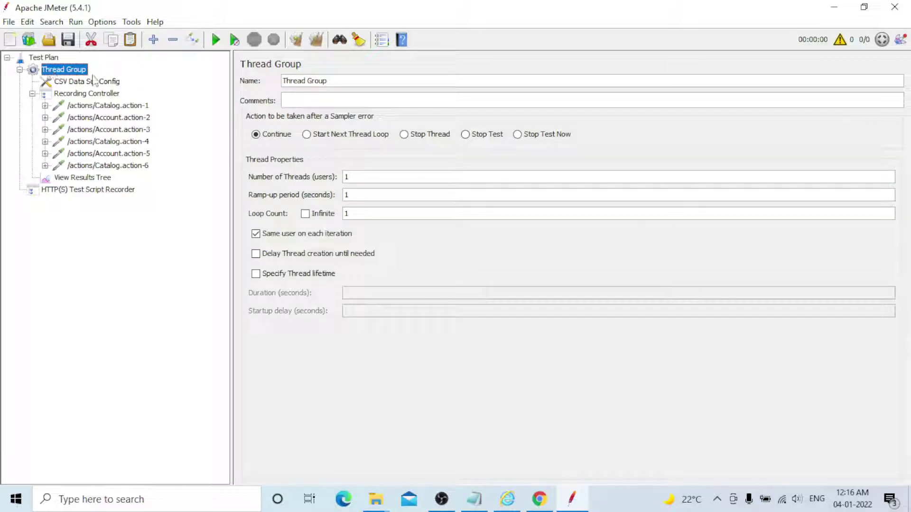
pyautogui.click(90, 82)
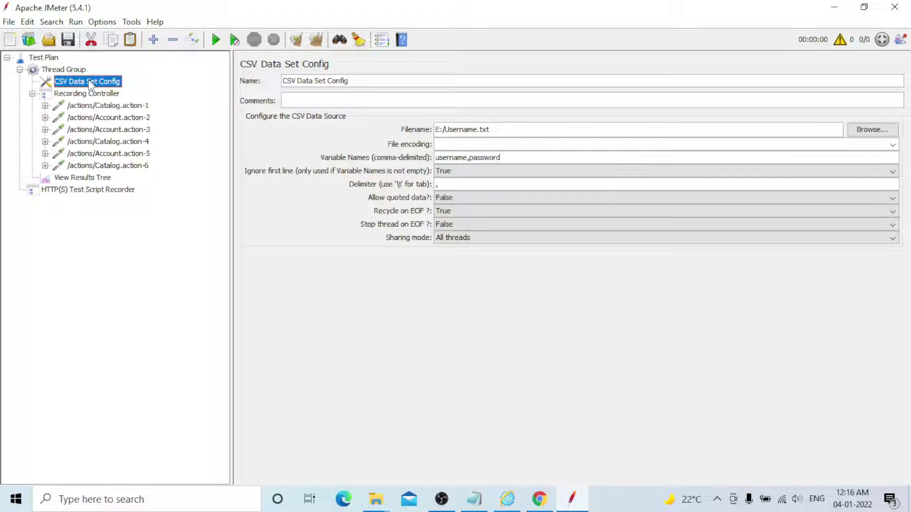
pyautogui.click(475, 238)
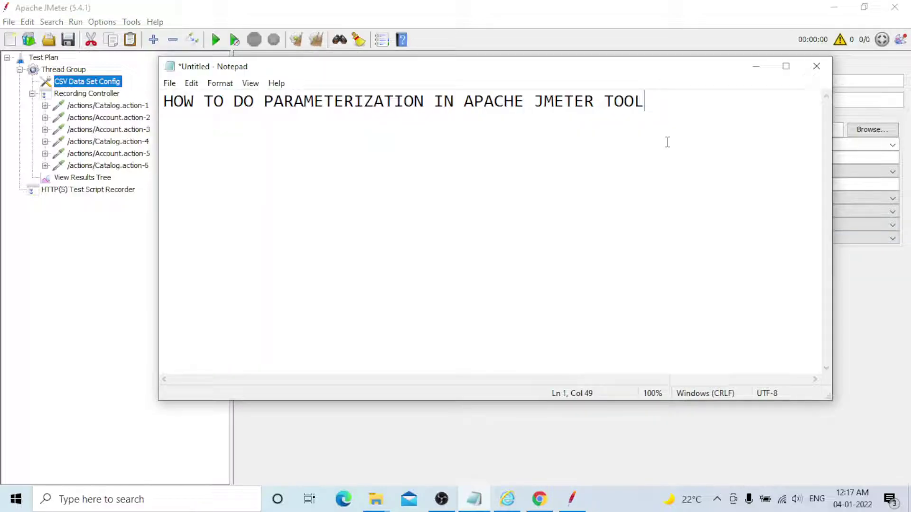
# Step: Type a quoted sample name below the note's title, removing the space between its words
pyautogui.press('Return')
pyautogui.press('Return')
pyautogui.press('Return')
pyautogui.write('"gowri')
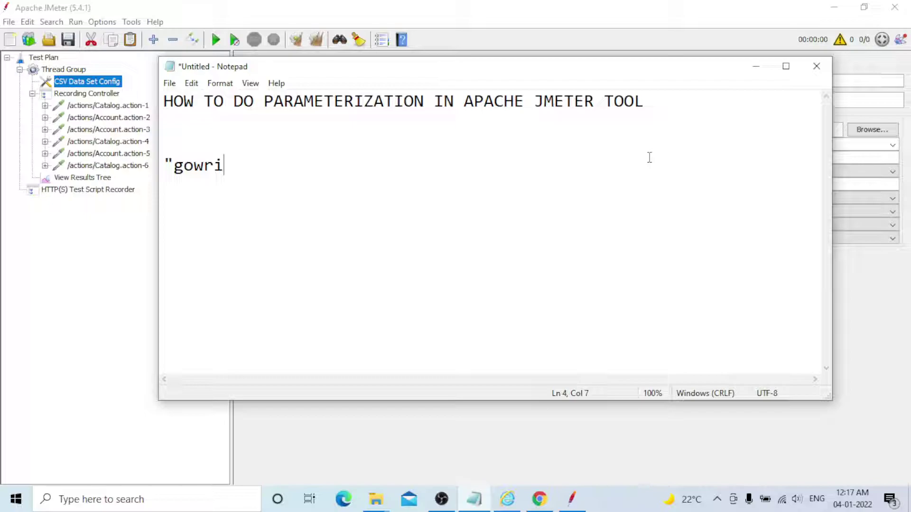
pyautogui.write('sankar"')
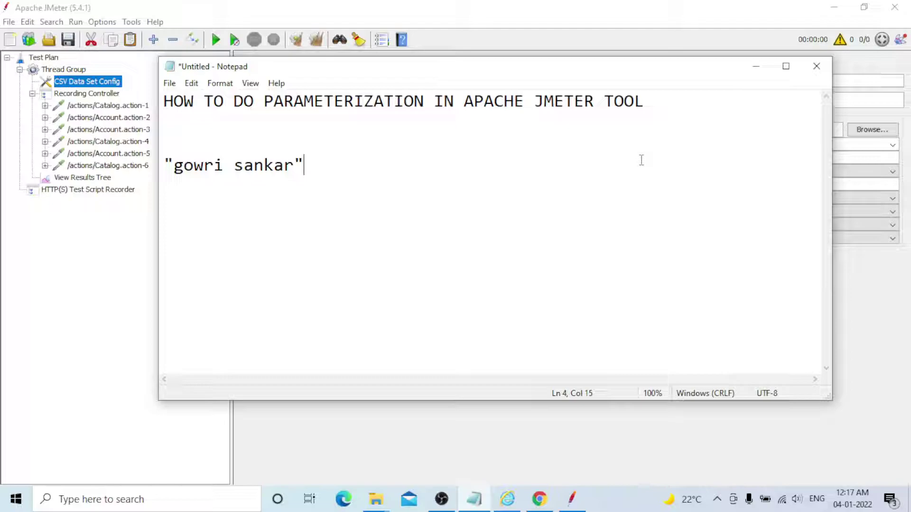
pyautogui.click(238, 166)
pyautogui.press('Right')
pyautogui.press('Left')
pyautogui.press('Right')
pyautogui.press('BackSpace')
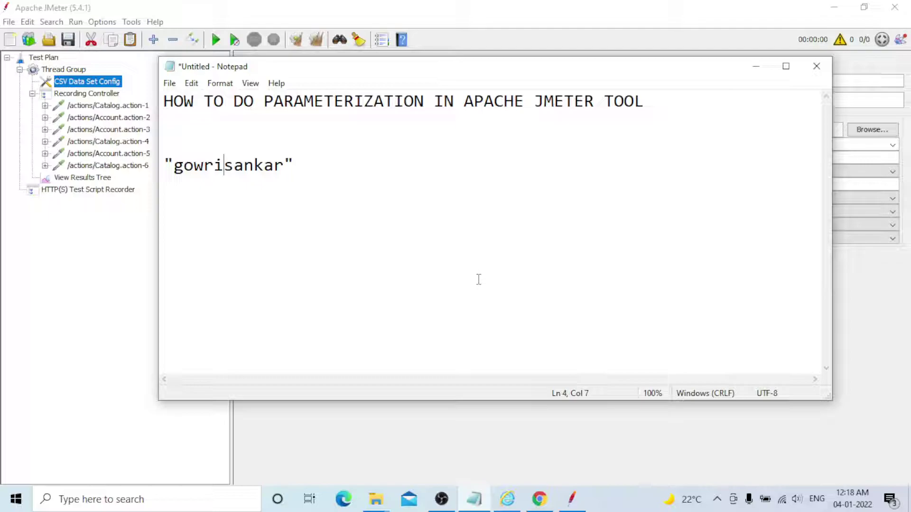
# Step: Delete the quoted name line so only the title remains, then return to JMeter
pyautogui.tripleClick(287, 165)
pyautogui.press('BackSpace')
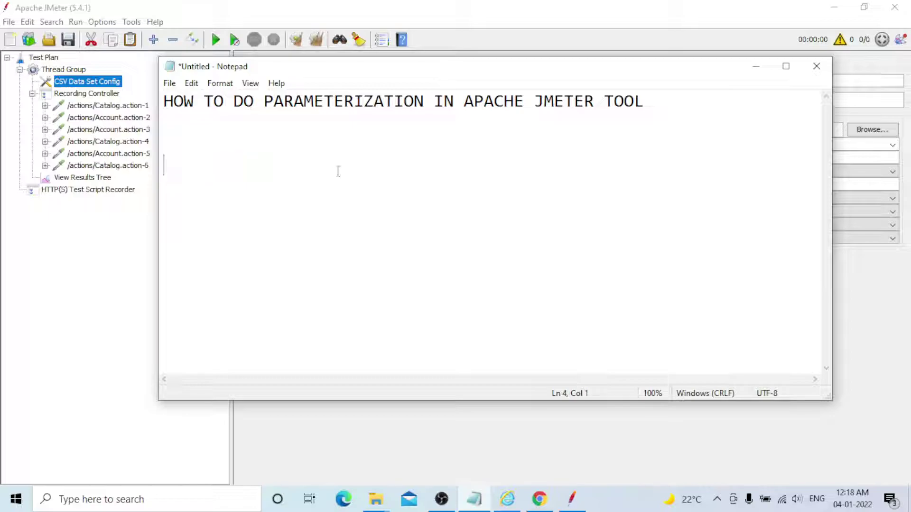
pyautogui.click(554, 451)
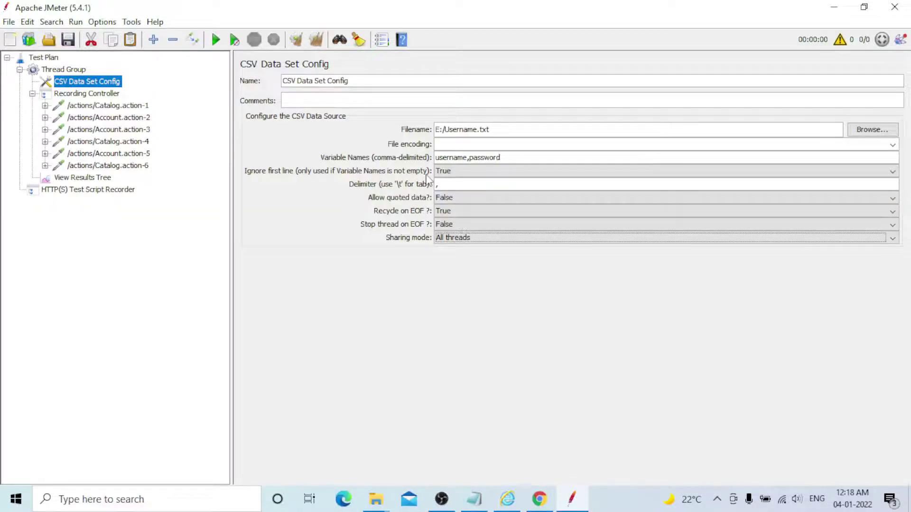
# Step: Open the /actions/Account.action-3 login request to see its username and password parameters
pyautogui.doubleClick(450, 158)
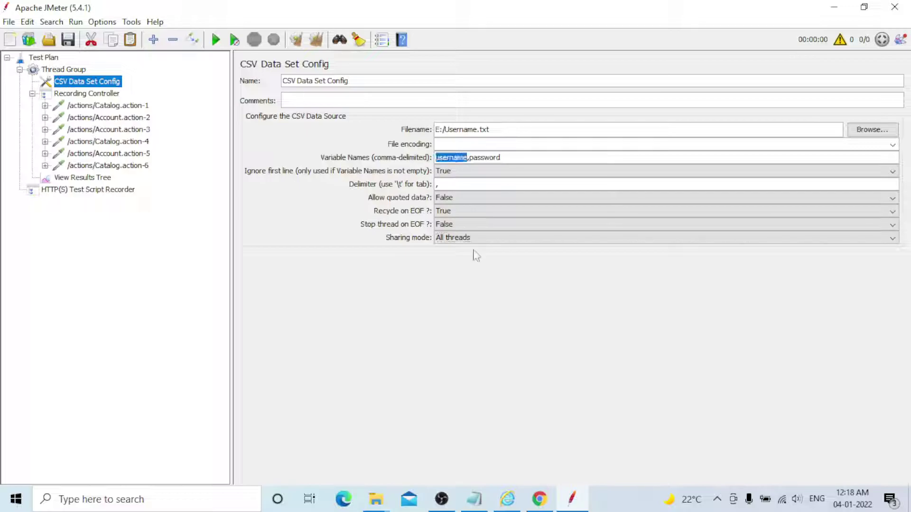
pyautogui.click(128, 131)
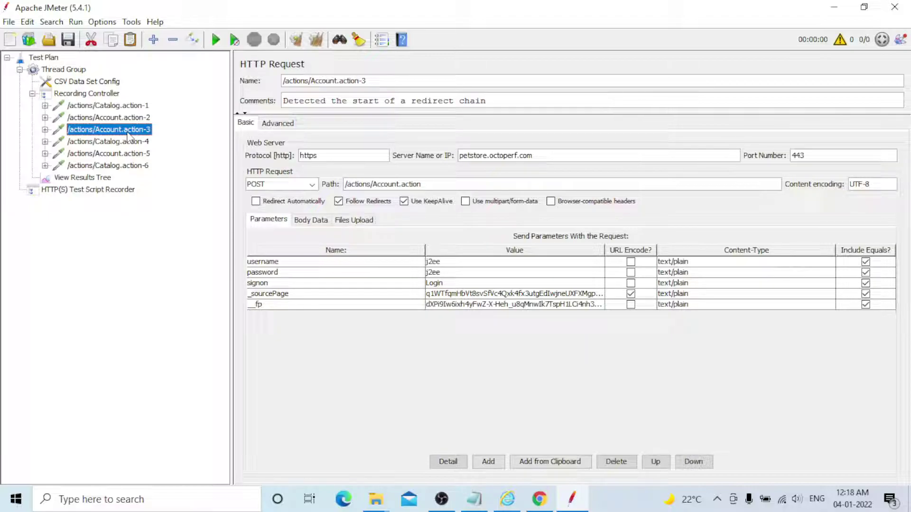
# Step: Replace the login request's username value with a ${username} variable reference
pyautogui.doubleClick(448, 262)
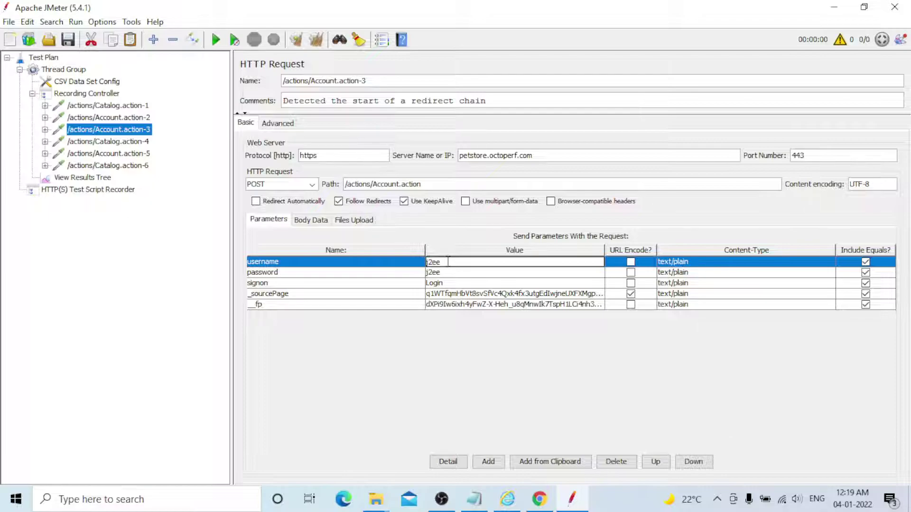
pyautogui.hotkey('ctrl', 'a')
pyautogui.write('${}')
# Step: Check the password variable name in the CSV settings and start typing ${ into the password value
pyautogui.click(85, 81)
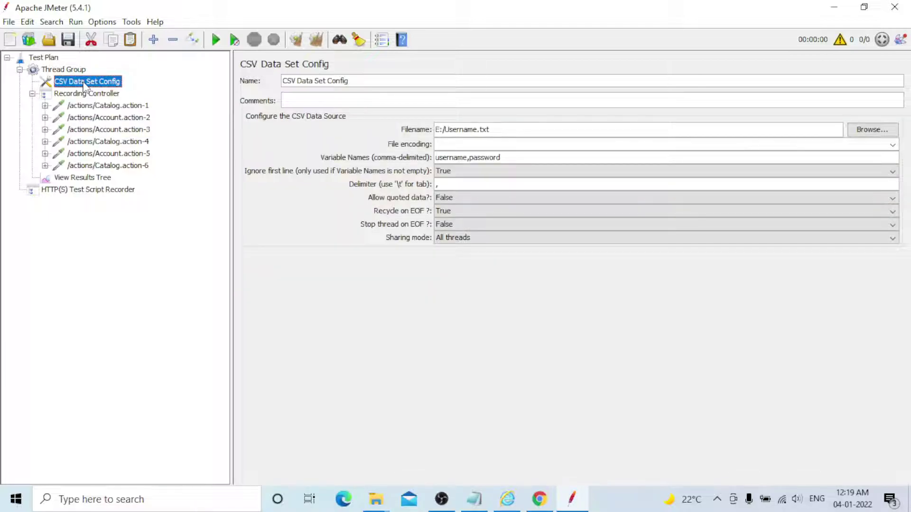
pyautogui.doubleClick(505, 160)
pyautogui.click(109, 129)
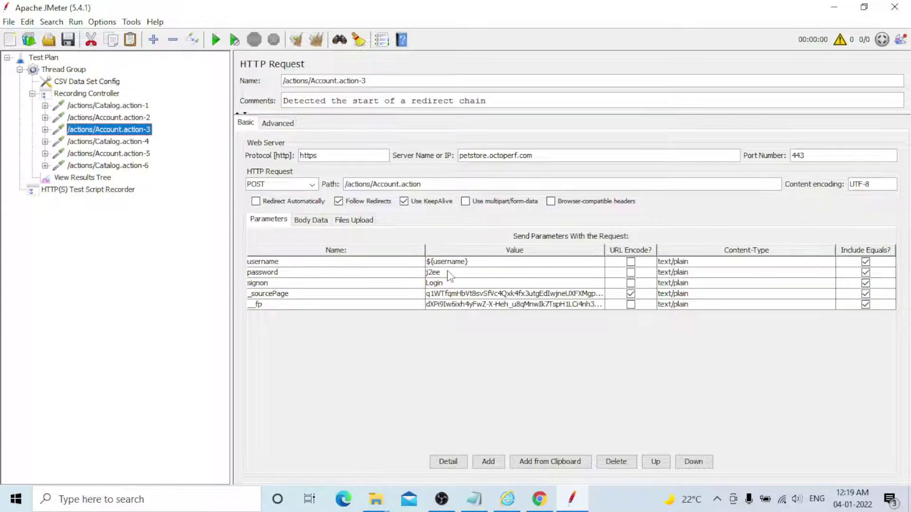
pyautogui.click(450, 273)
pyautogui.write('$')
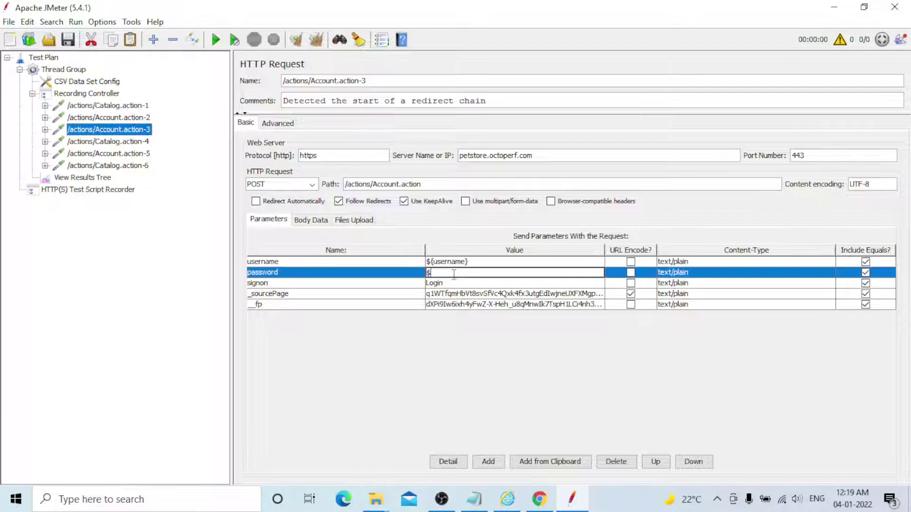
pyautogui.write('{')
# Step: Save the test plan under the new name Parameterization.jmx
pyautogui.hotkey('ctrl', 's')
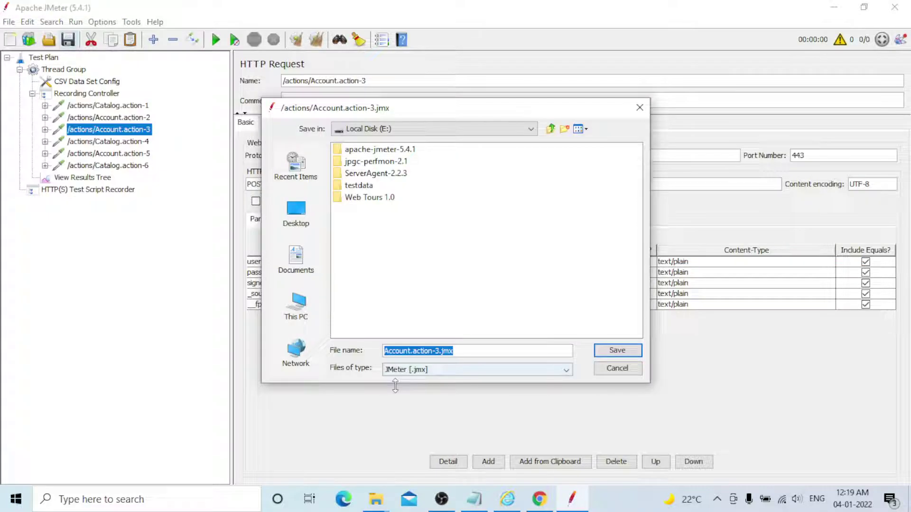
pyautogui.click(439, 350)
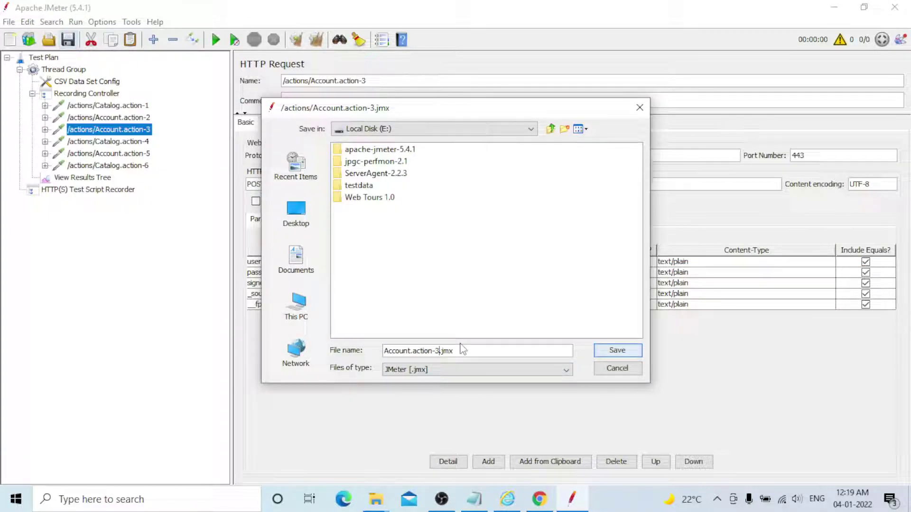
pyautogui.hotkey('shift', 'Home')
pyautogui.write('Parama')
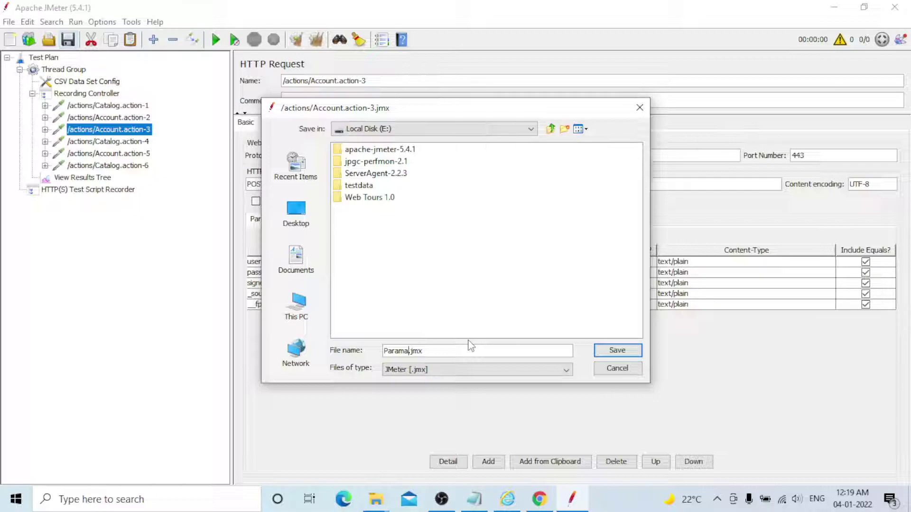
pyautogui.press('BackSpace')
pyautogui.write('eterization')
pyautogui.press('Return')
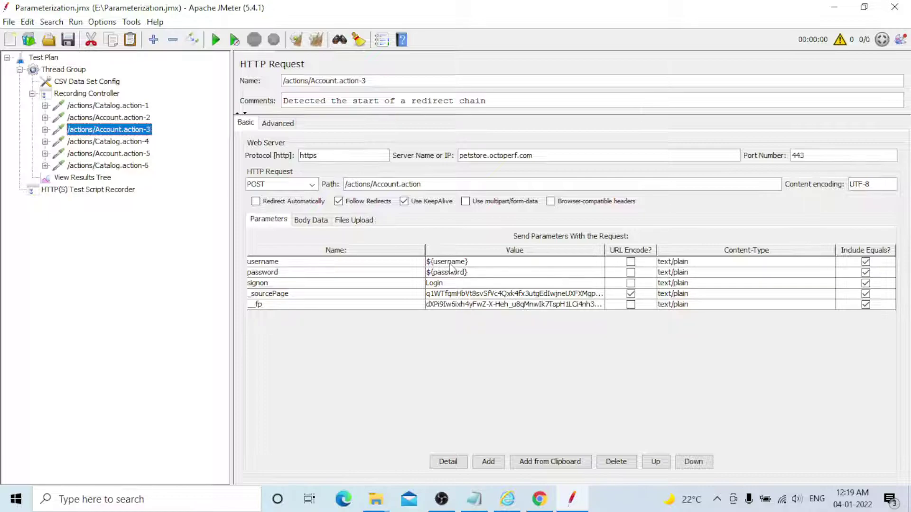
# Step: Run the test once into View Results Tree, then turn off same-user-each-iteration in Thread Group
pyautogui.click(90, 180)
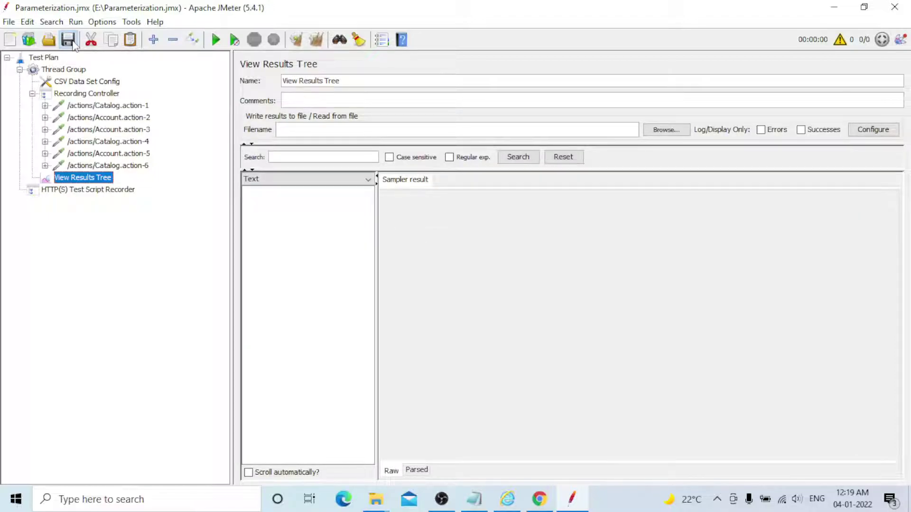
pyautogui.hotkey('ctrl', 'r')
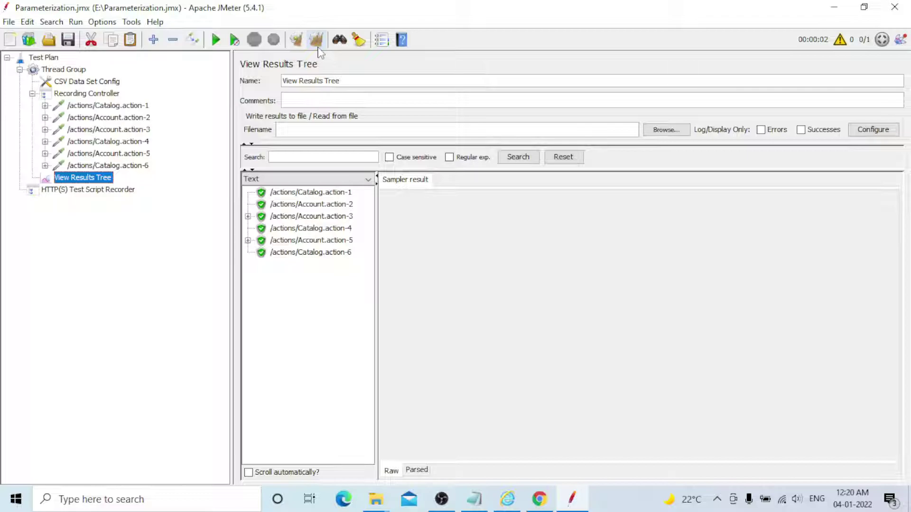
pyautogui.click(63, 69)
pyautogui.click(256, 234)
pyautogui.click(367, 177)
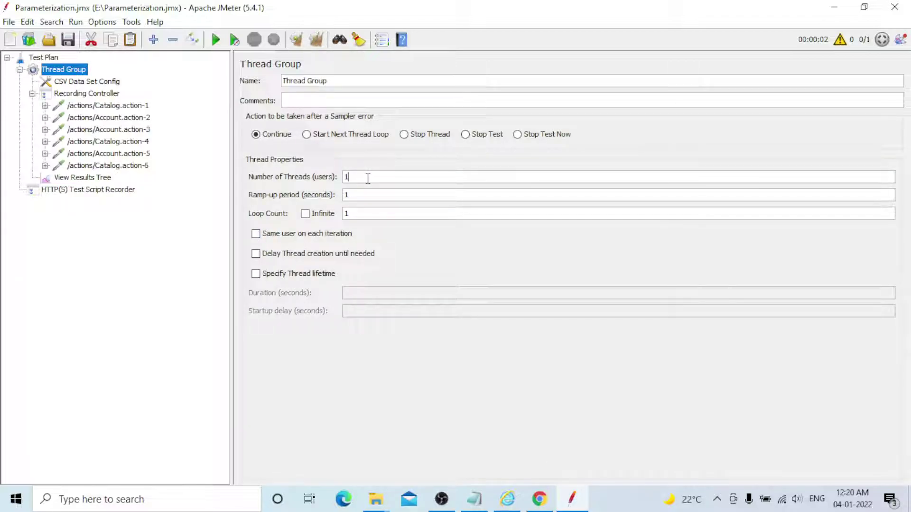
# Step: Give the Thread Group 4 threads, infinite loops and a 60-second thread lifetime, then reselect View Results Tree
pyautogui.press('BackSpace')
pyautogui.write('4')
pyautogui.click(305, 213)
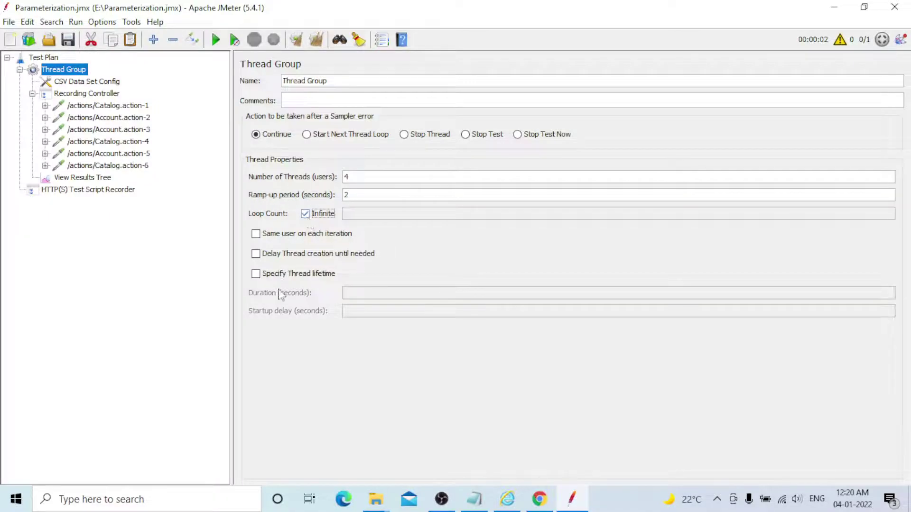
pyautogui.click(256, 274)
pyautogui.click(453, 292)
pyautogui.write('60')
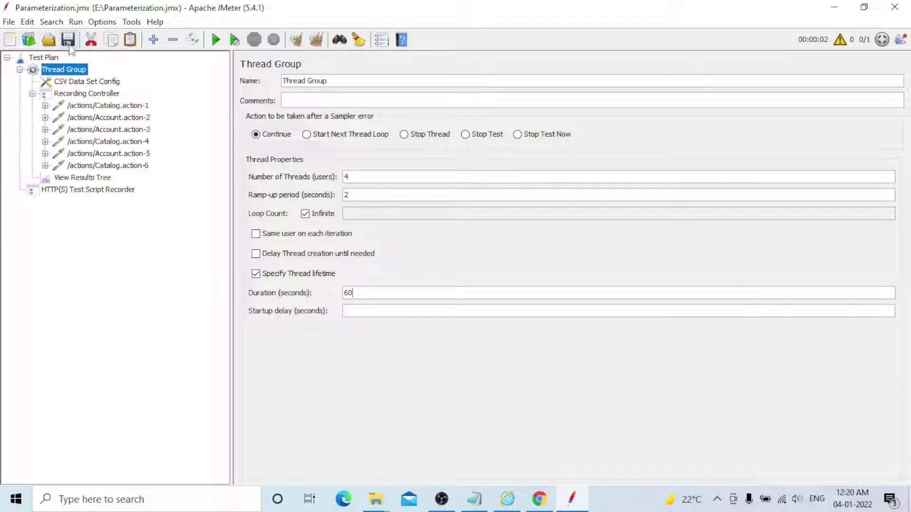
pyautogui.click(82, 178)
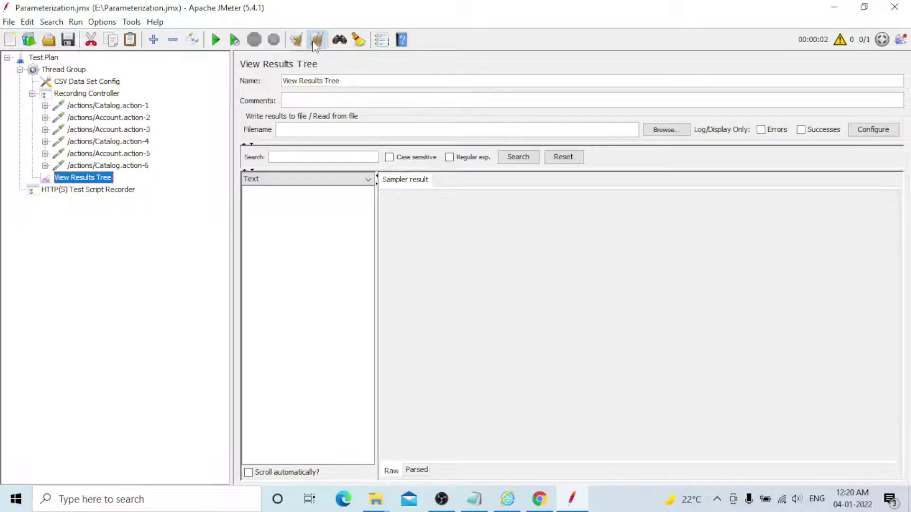
# Step: Start the test with Ctrl+R and enable Scroll automatically while the 60-second run completes
pyautogui.hotkey('ctrl', 'r')
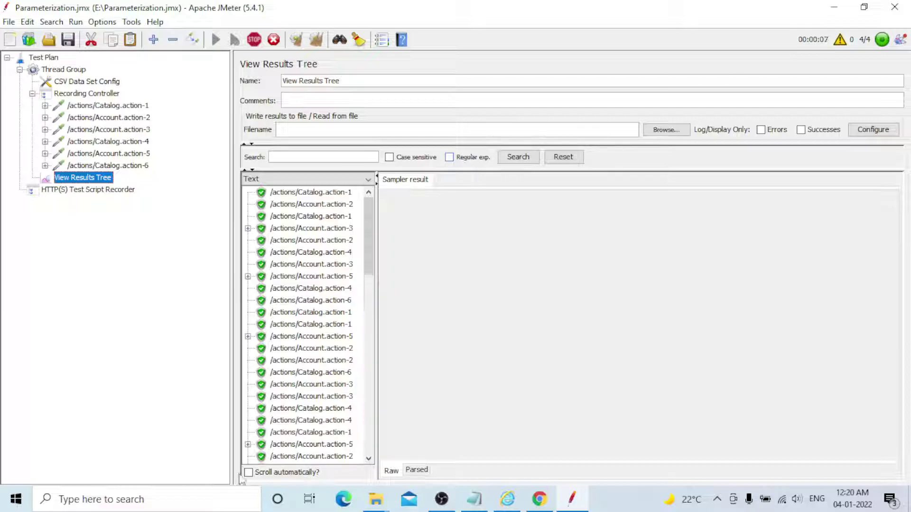
pyautogui.click(248, 475)
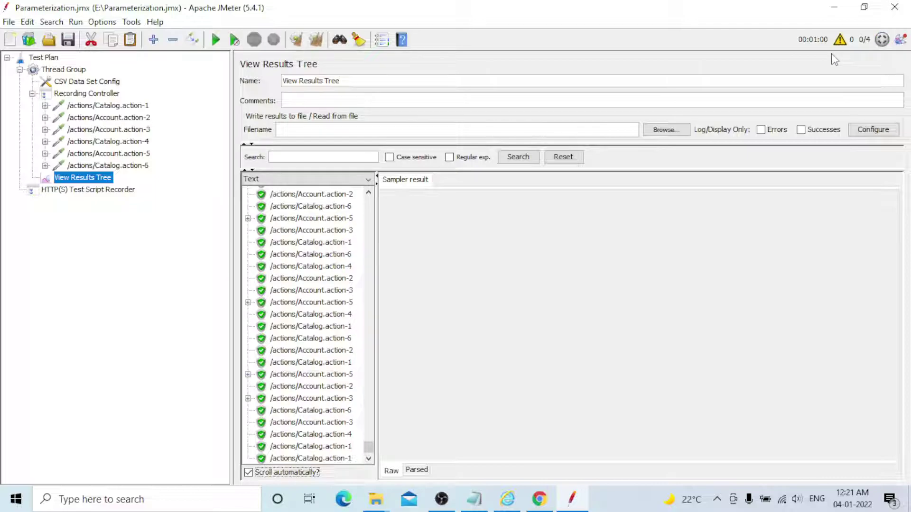
# Step: Inspect the /actions/Account.action-3 request's POST data, then select the CSV Data Set Config reading E:/Username.txt
pyautogui.moveTo(369, 447); pyautogui.dragTo(345, 196)
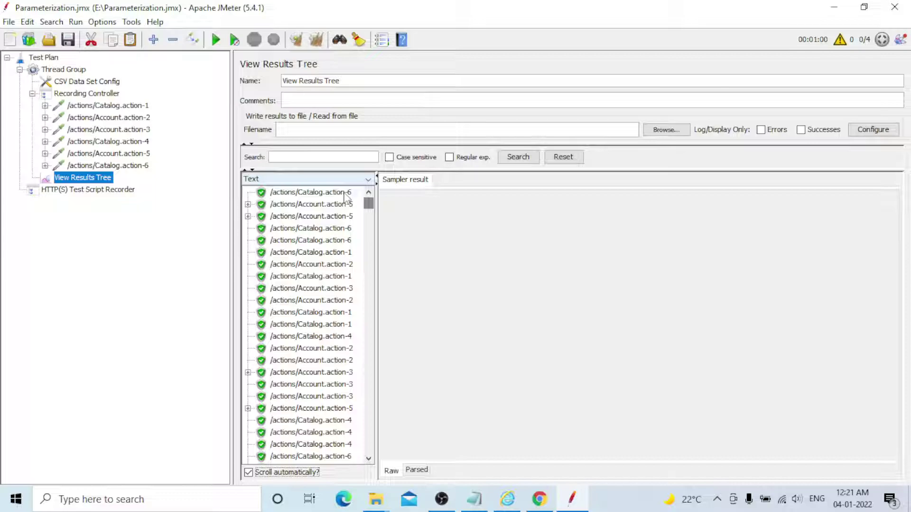
pyautogui.click(345, 194)
pyautogui.click(449, 180)
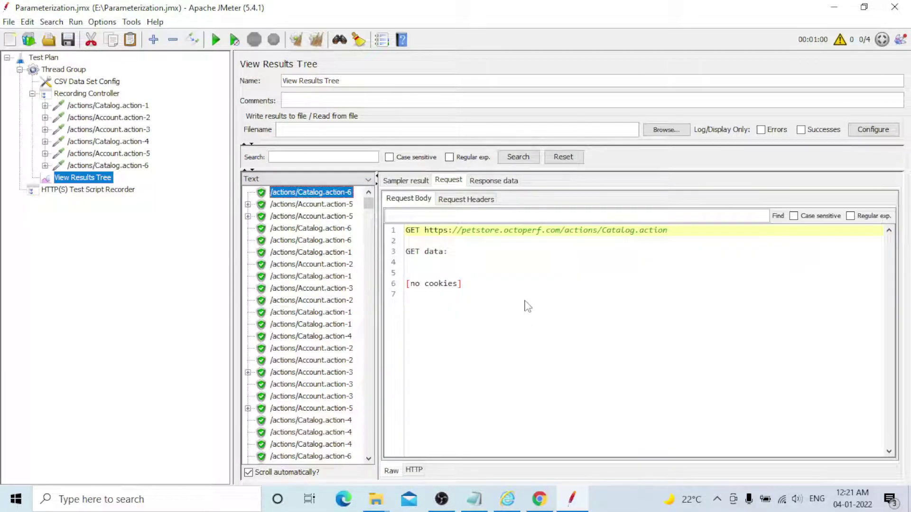
pyautogui.press('Down')
pyautogui.press('Down')
pyautogui.press('Down')
pyautogui.press('Down')
pyautogui.press('Down')
pyautogui.press('Down')
pyautogui.press('Down')
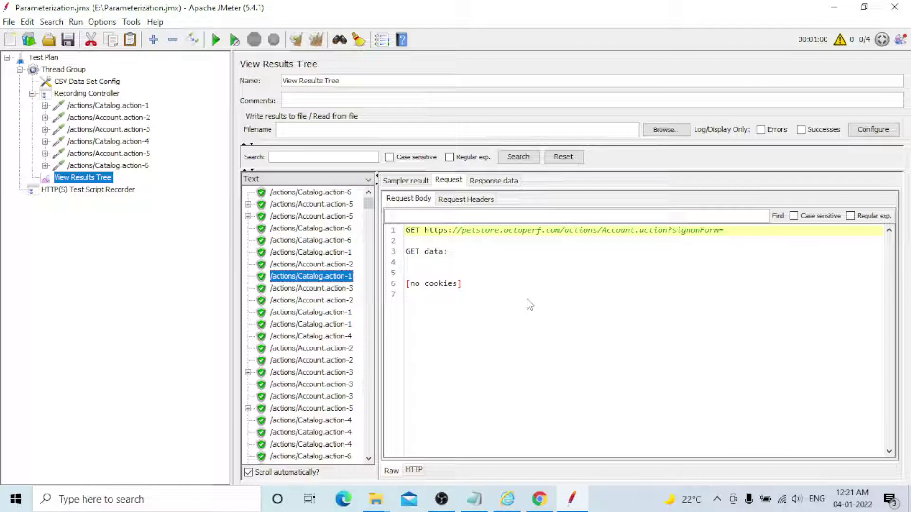
pyautogui.press('Down')
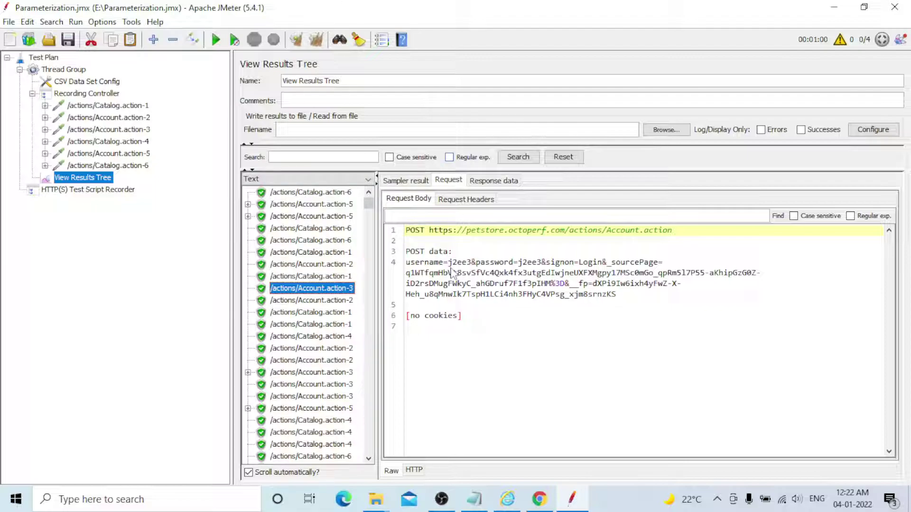
pyautogui.click(112, 85)
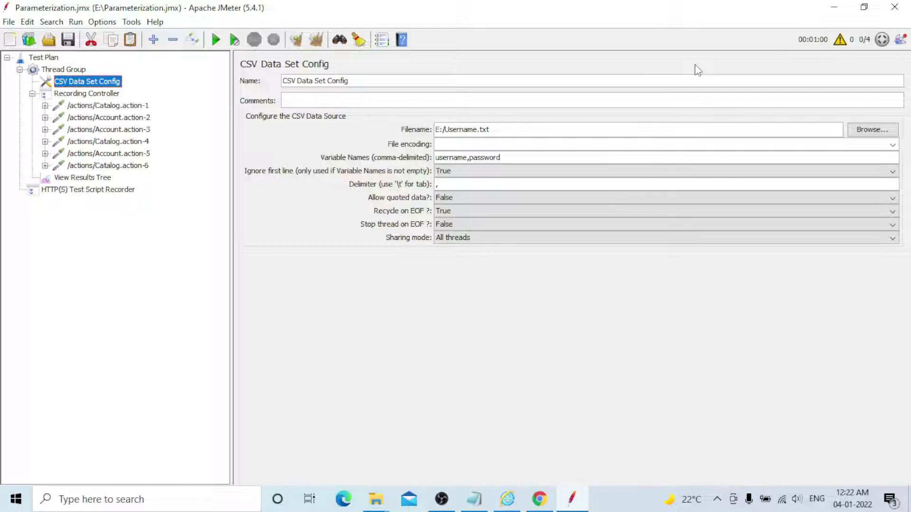
pyautogui.hotkey('alt', 'Tab')
pyautogui.moveTo(168, 108); pyautogui.dragTo(317, 110)
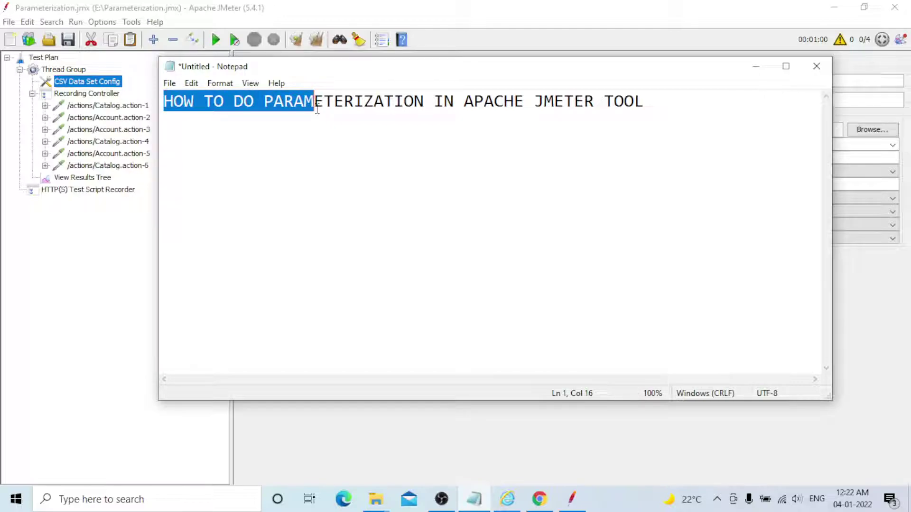
pyautogui.moveTo(317, 110); pyautogui.dragTo(657, 107)
pyautogui.click(440, 428)
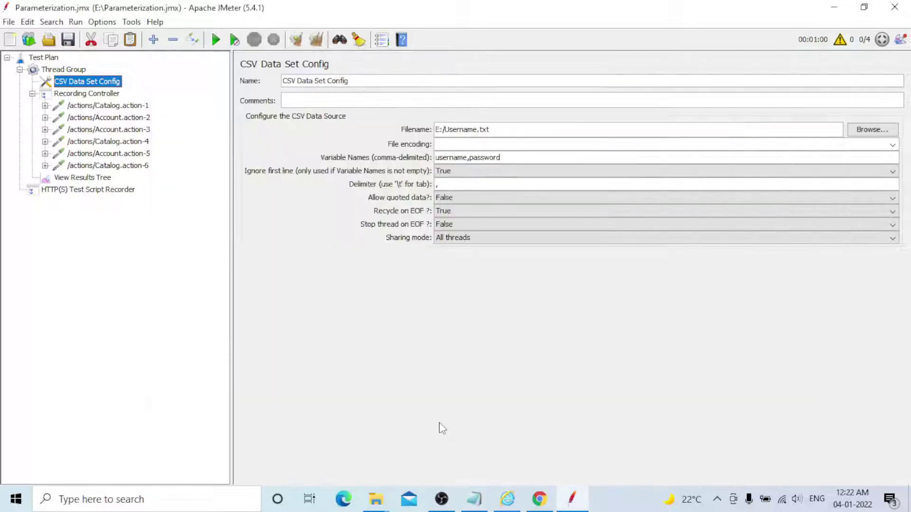